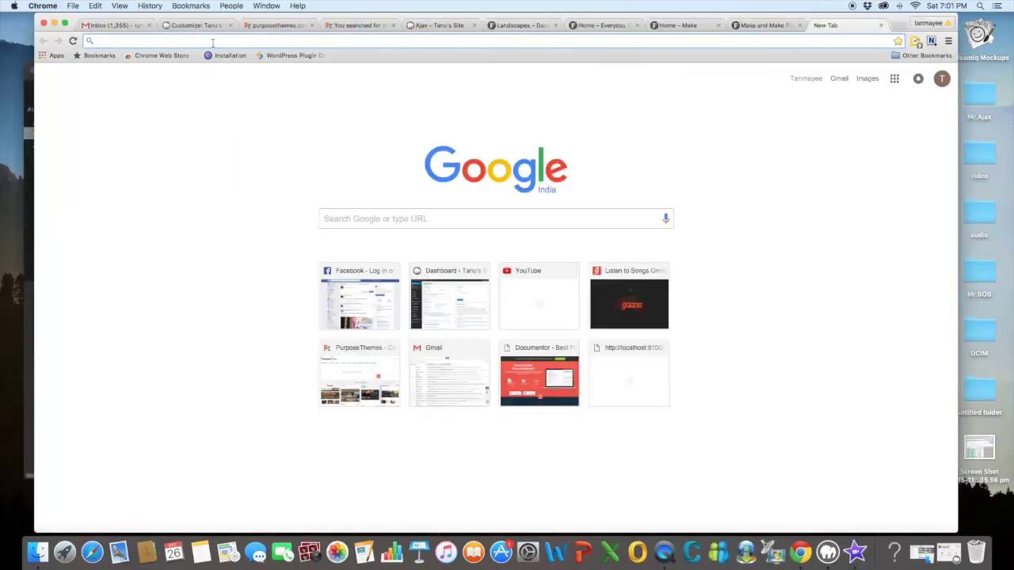
Go to purposethemes.com, search for "make" and view the free Make theme's page.
type("purposethemes.com")
key("Return")
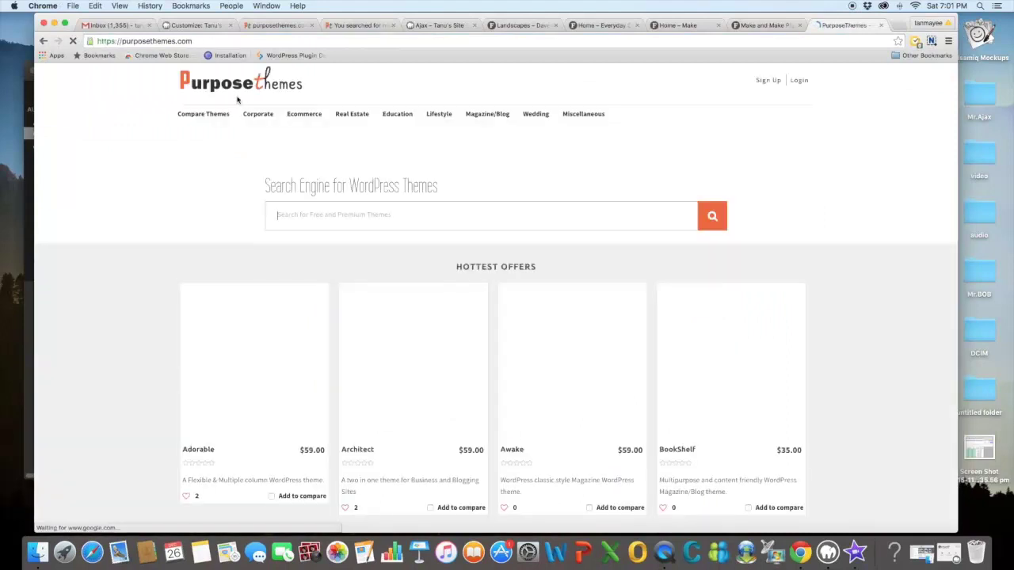
left_click(293, 215)
type("make")
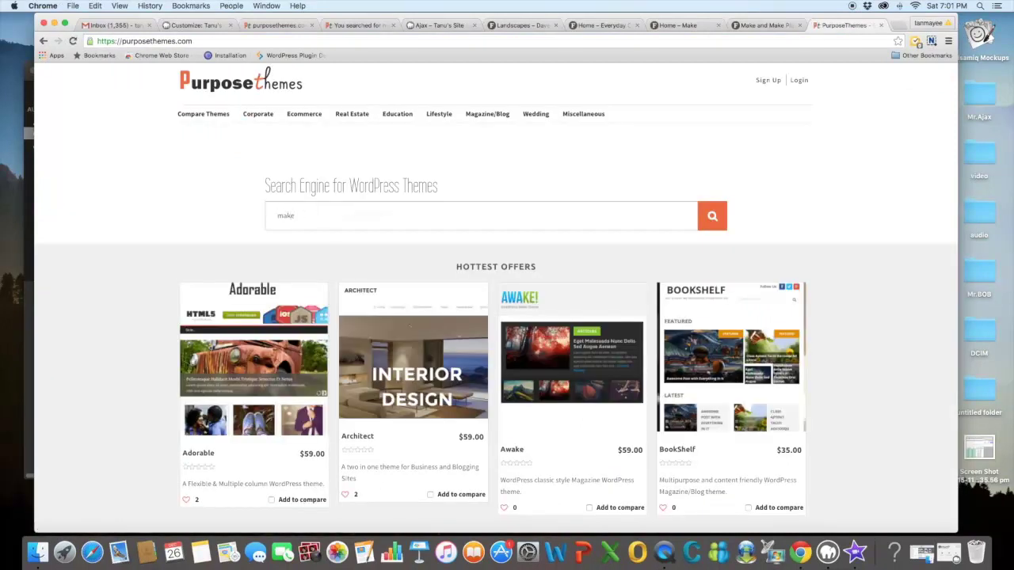
key("Return")
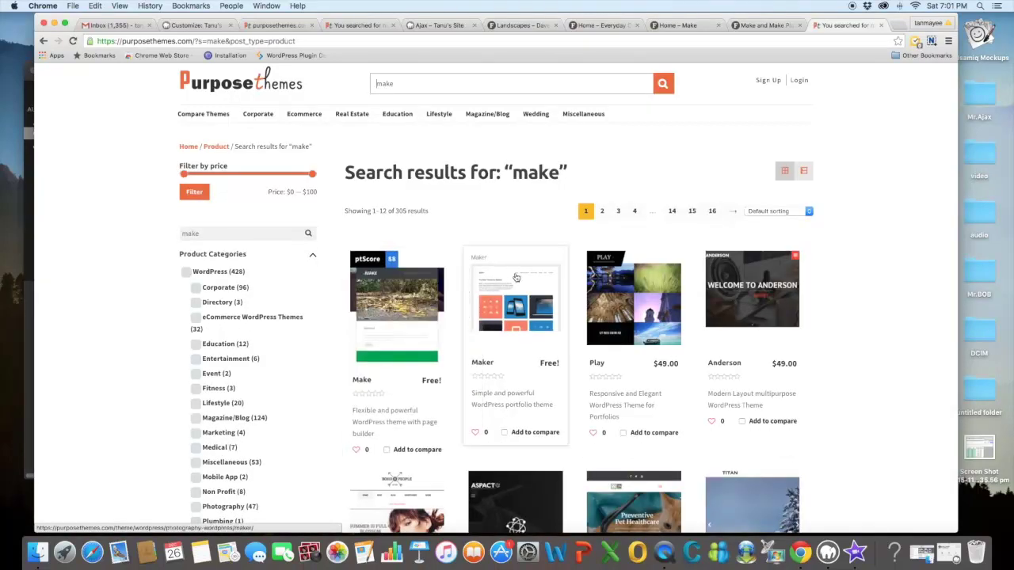
left_click(389, 304)
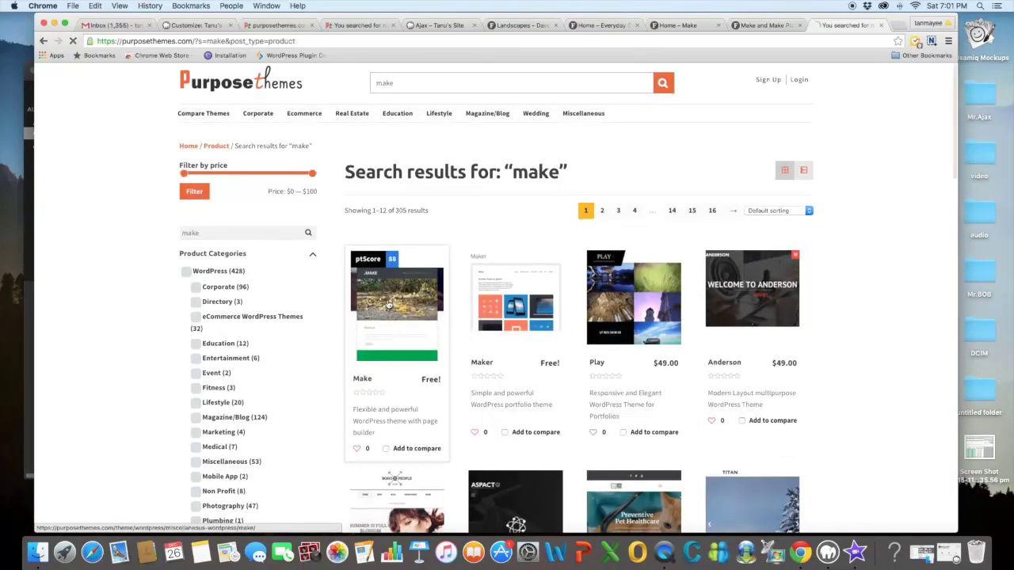
scroll(446, 349, "down", 5)
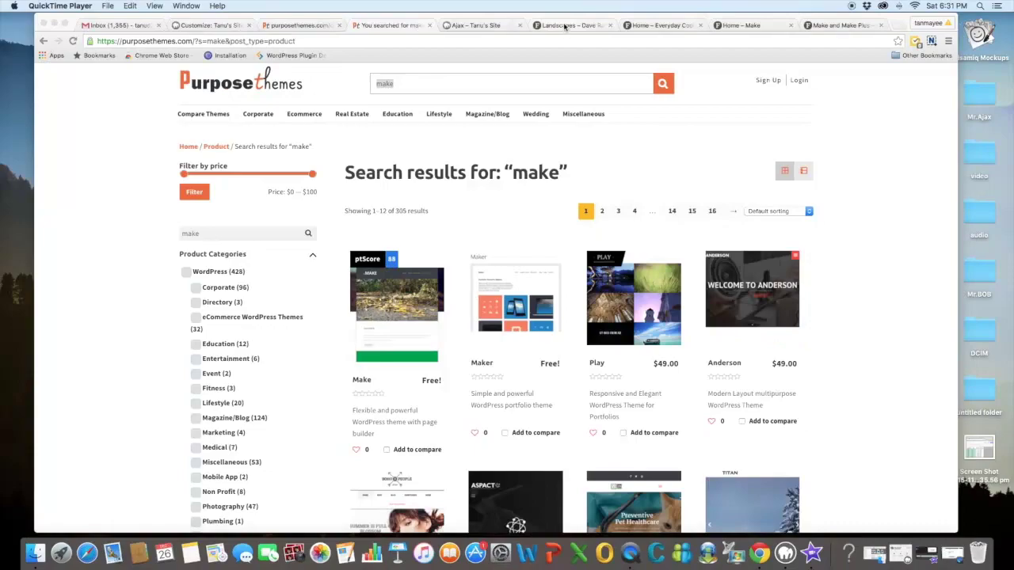
Look through the three Make theme demo sites: the photographer portfolio, Everyday Cooking and Make home page.
left_click(567, 27)
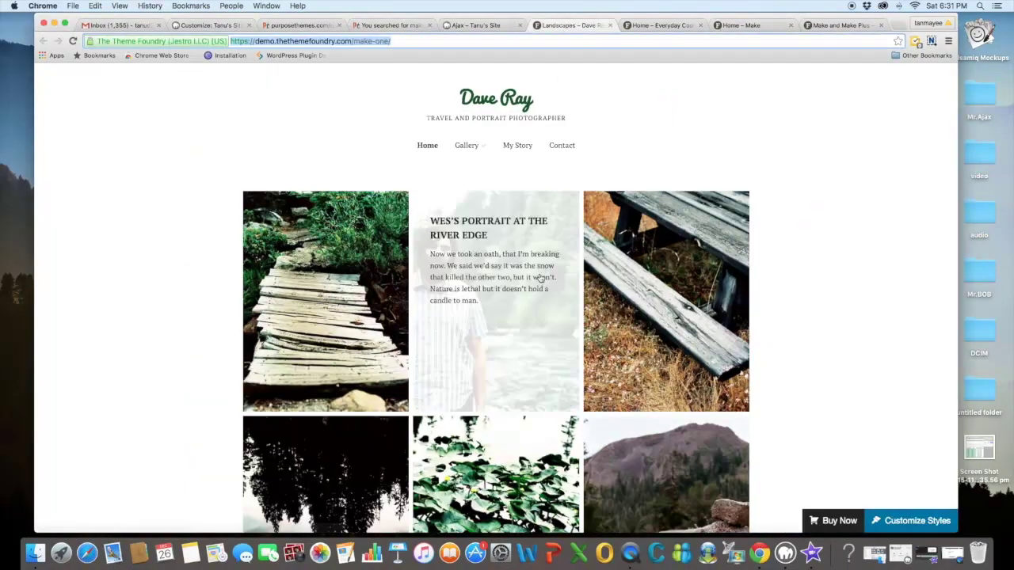
scroll(553, 280, "down", 10)
scroll(577, 287, "up", 10)
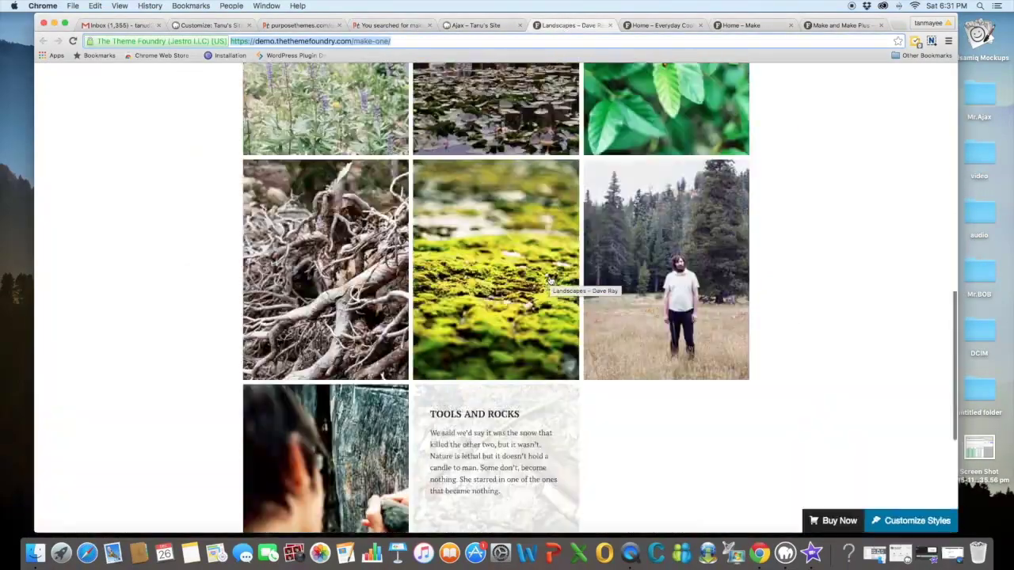
left_click(660, 25)
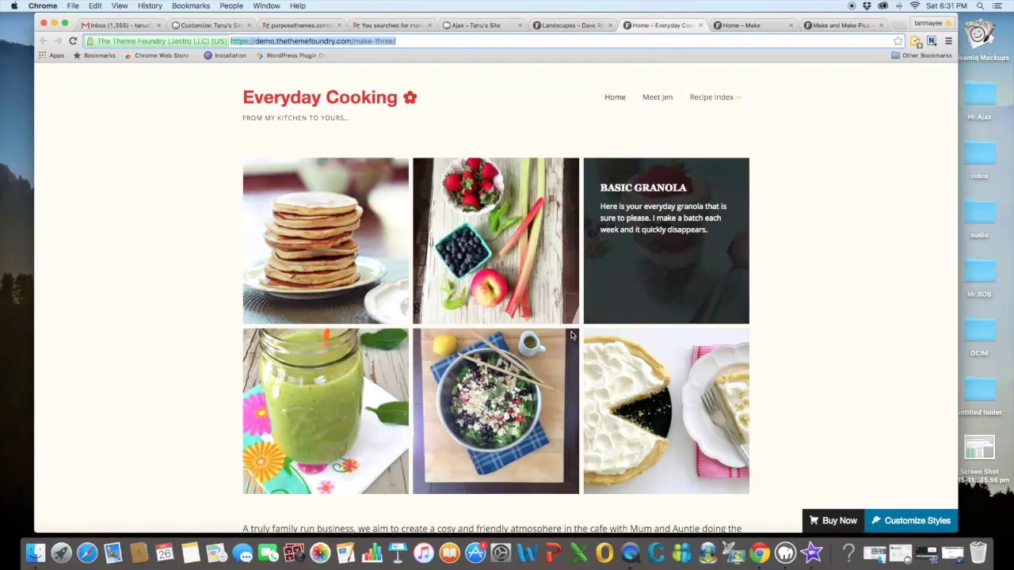
scroll(567, 349, "down", 5)
scroll(567, 349, "up", 5)
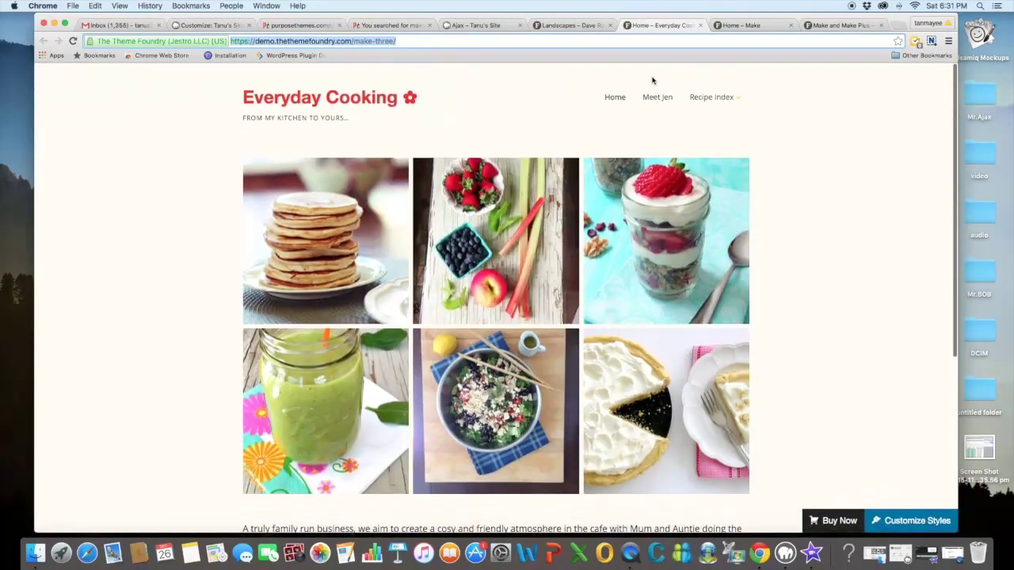
left_click(737, 26)
scroll(598, 270, "down", 10)
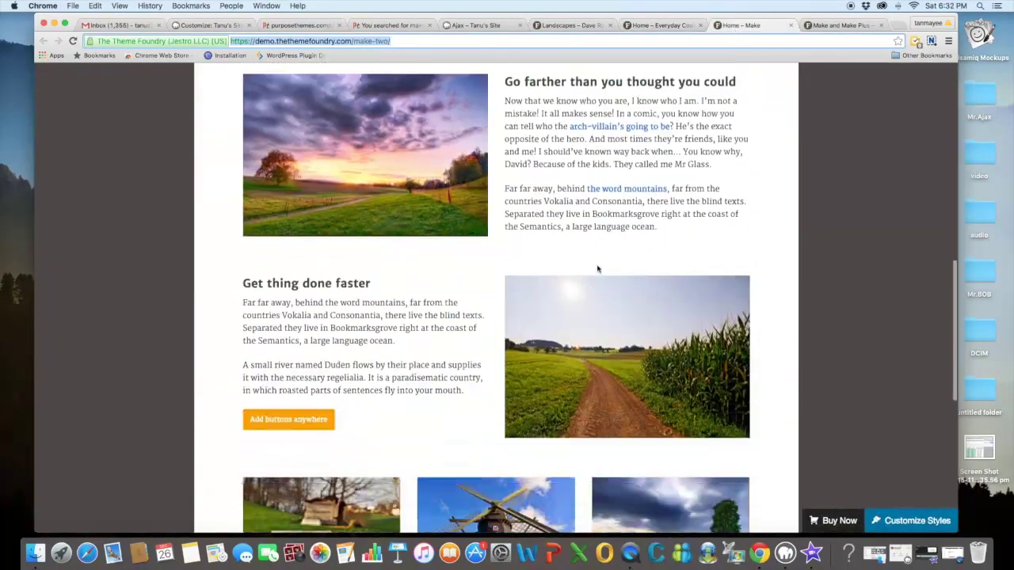
scroll(597, 269, "up", 10)
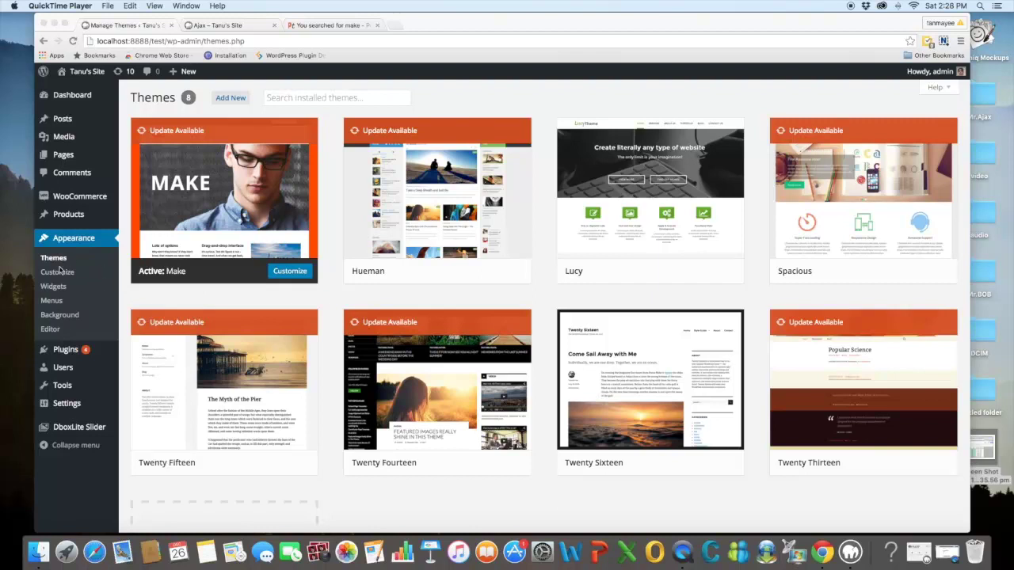
Open the Make theme customizer and view the Social Profiles fields in the General settings.
left_click(70, 274)
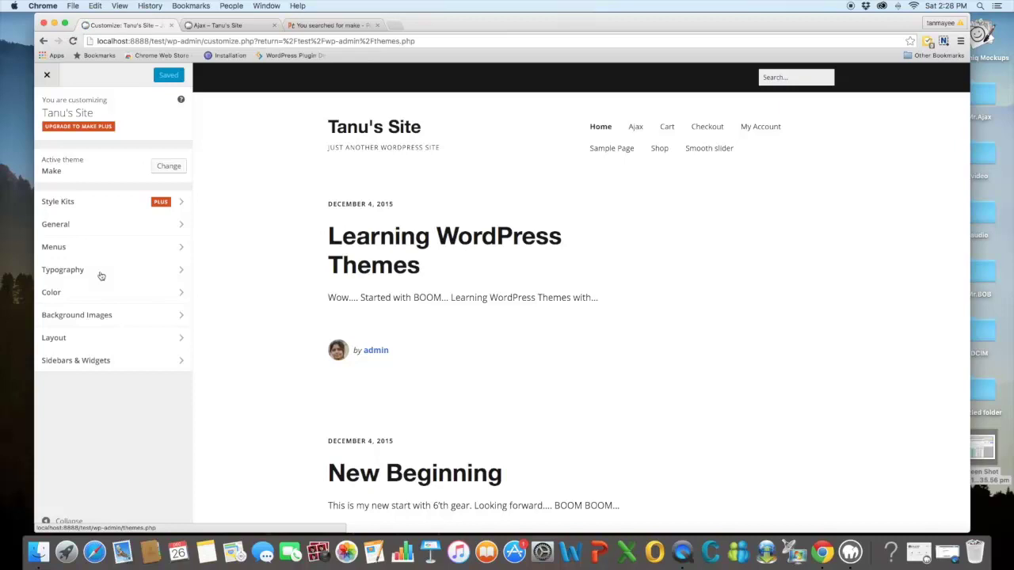
left_click(106, 228)
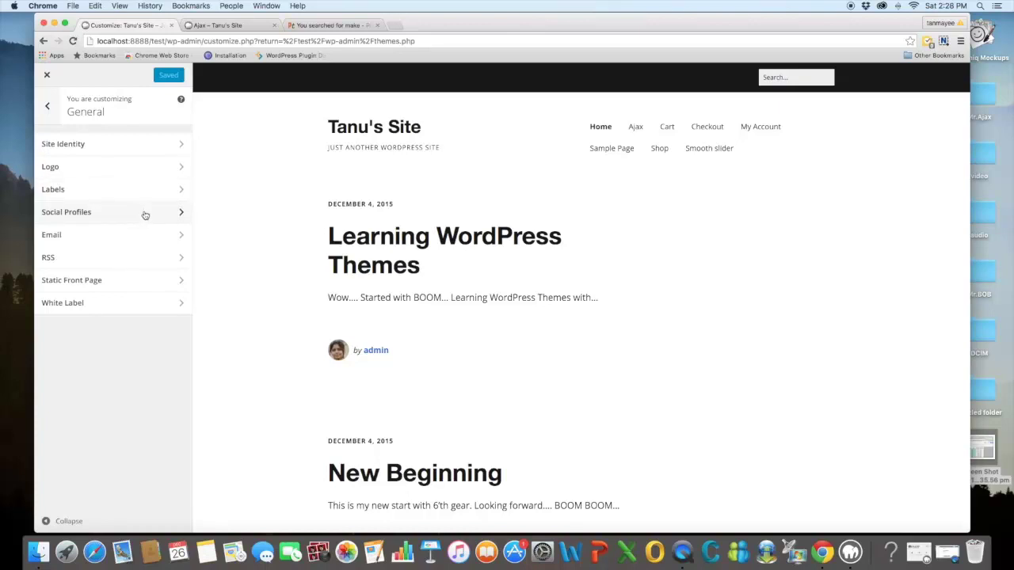
left_click(144, 214)
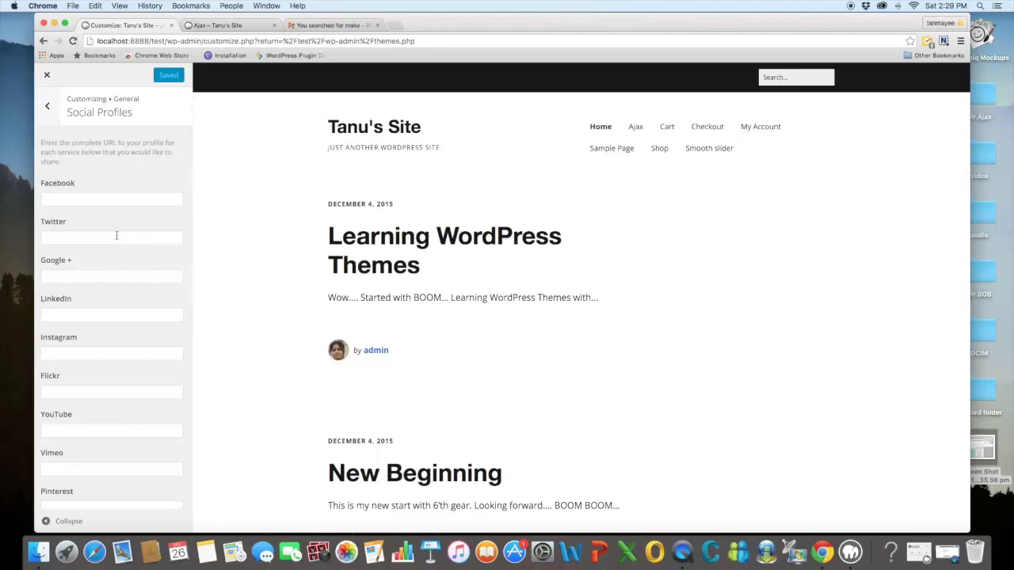
left_click(117, 236)
left_click(111, 199)
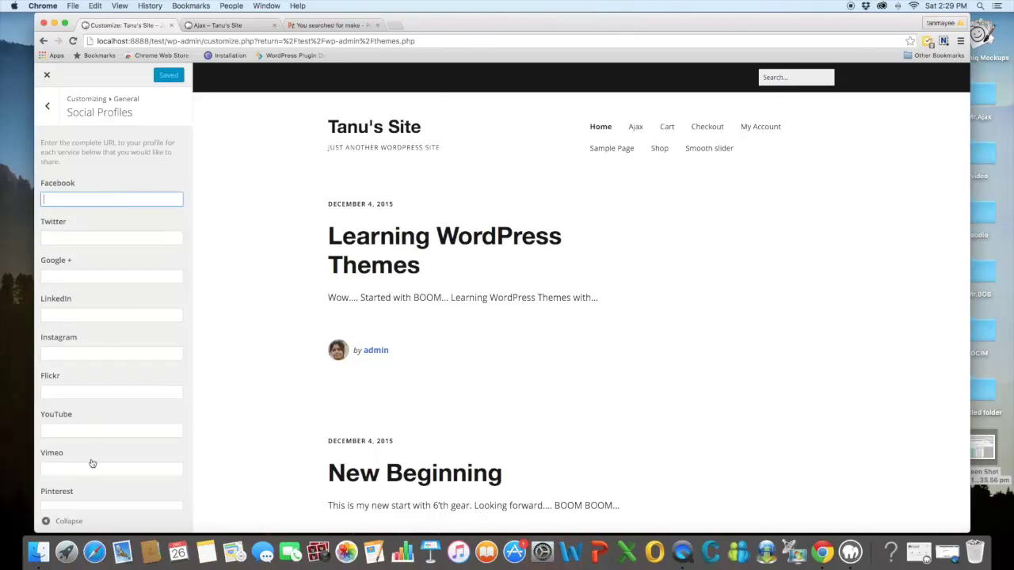
left_click(48, 111)
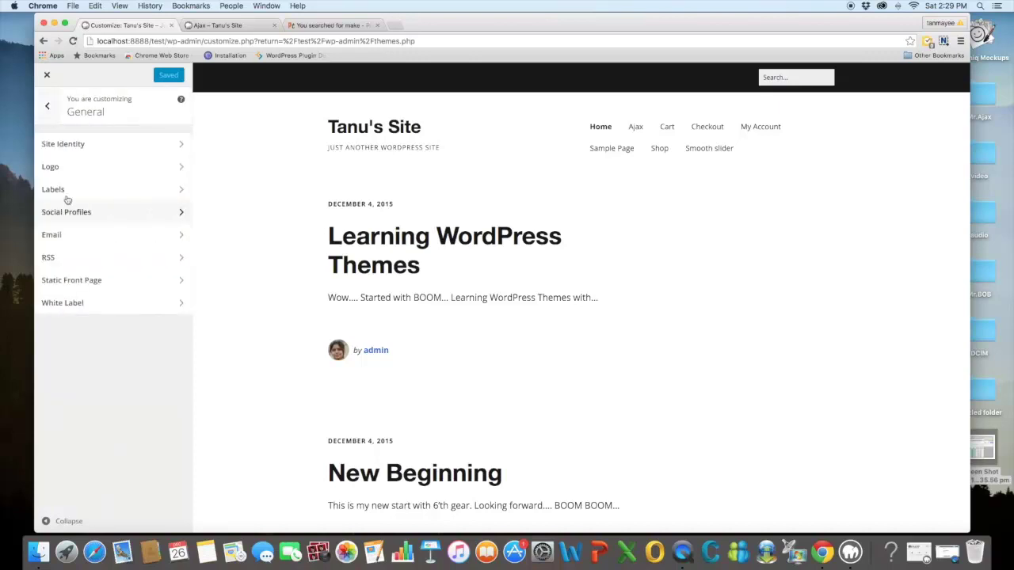
View the Email setting of the General section and return to the General options.
left_click(159, 242)
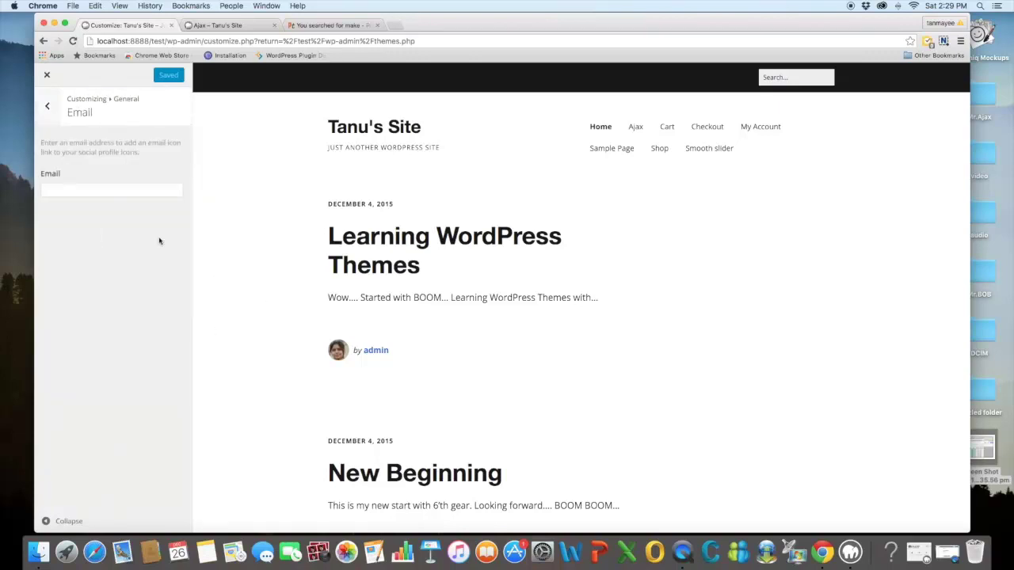
left_click(128, 190)
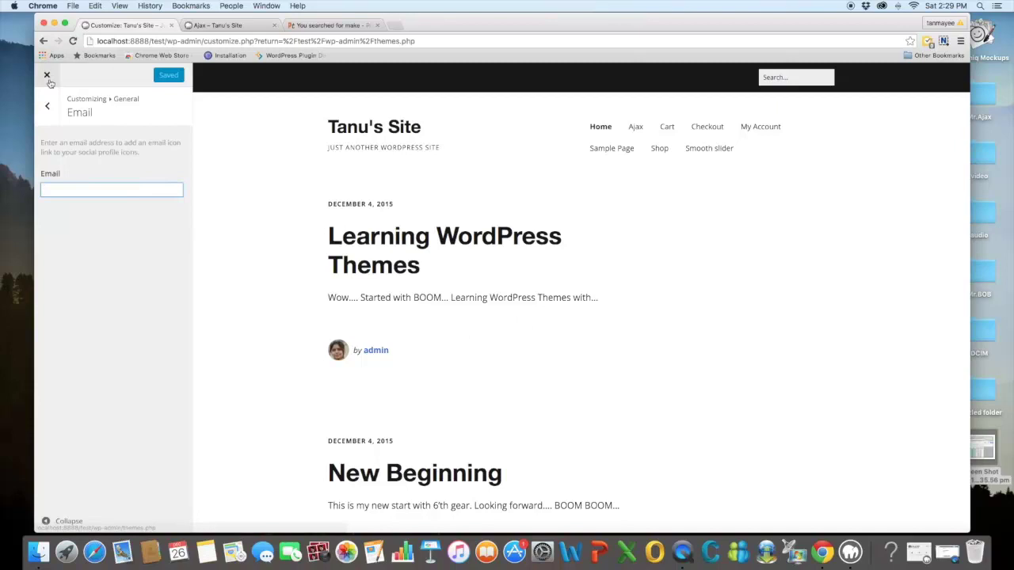
left_click(47, 108)
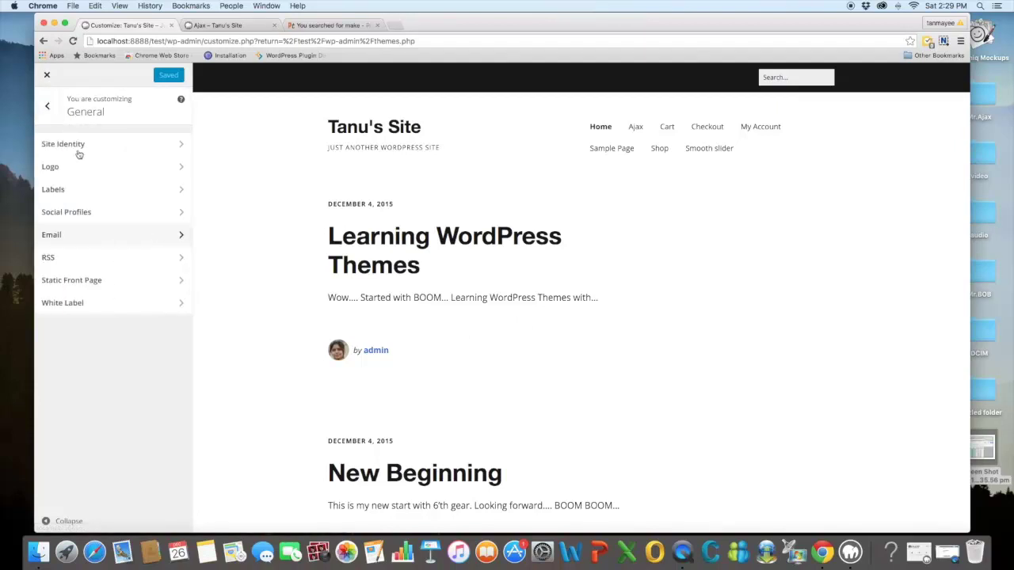
Examine the RSS settings, toggling the option to hide the default RSS feed link, and open the White Label section.
left_click(92, 266)
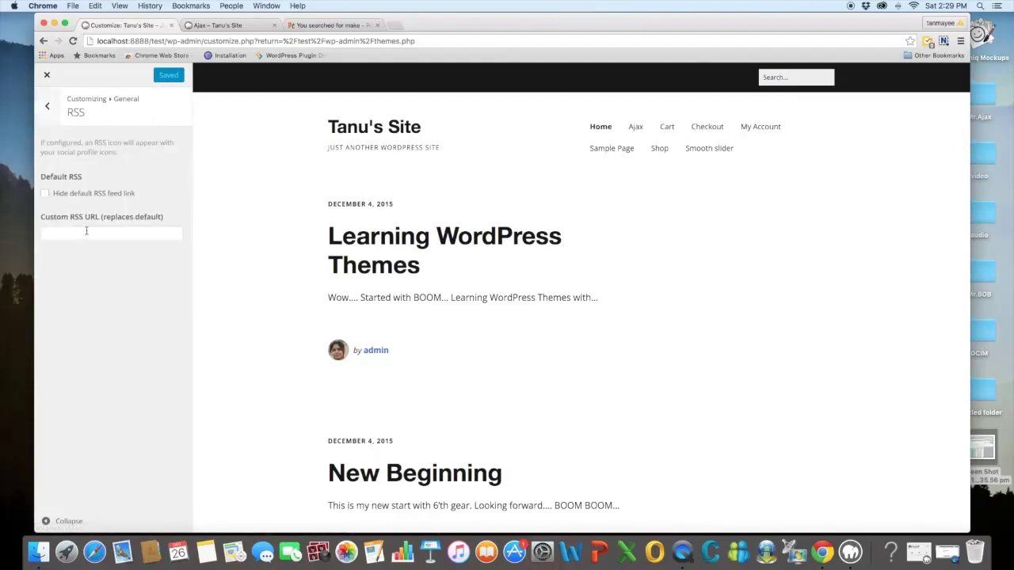
left_click(86, 231)
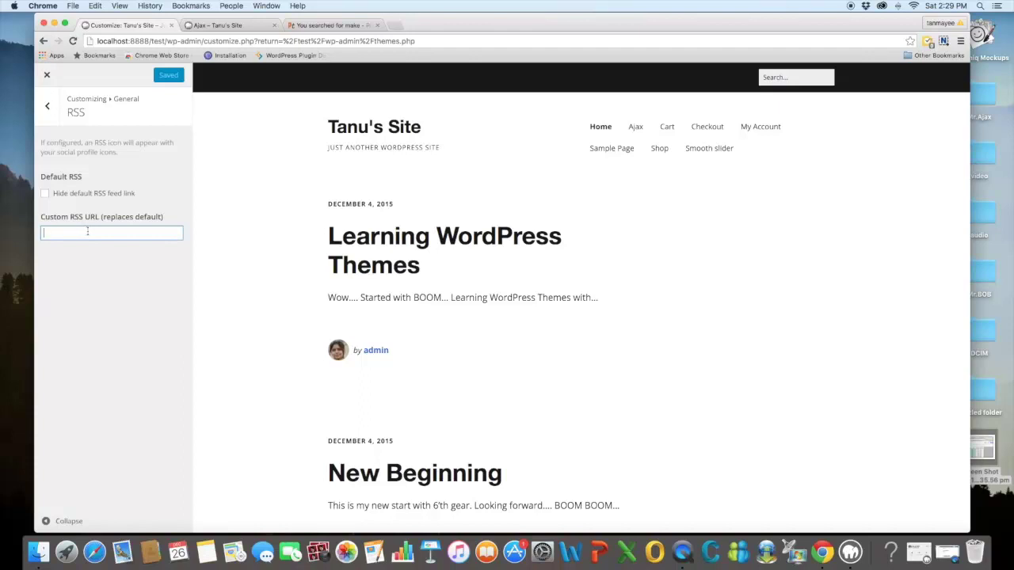
left_click(44, 199)
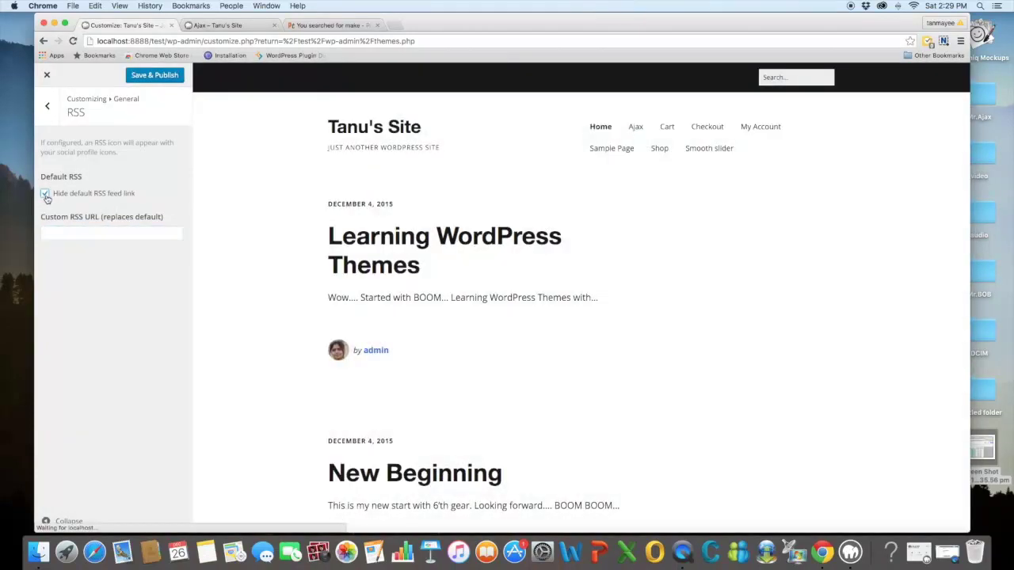
left_click(45, 194)
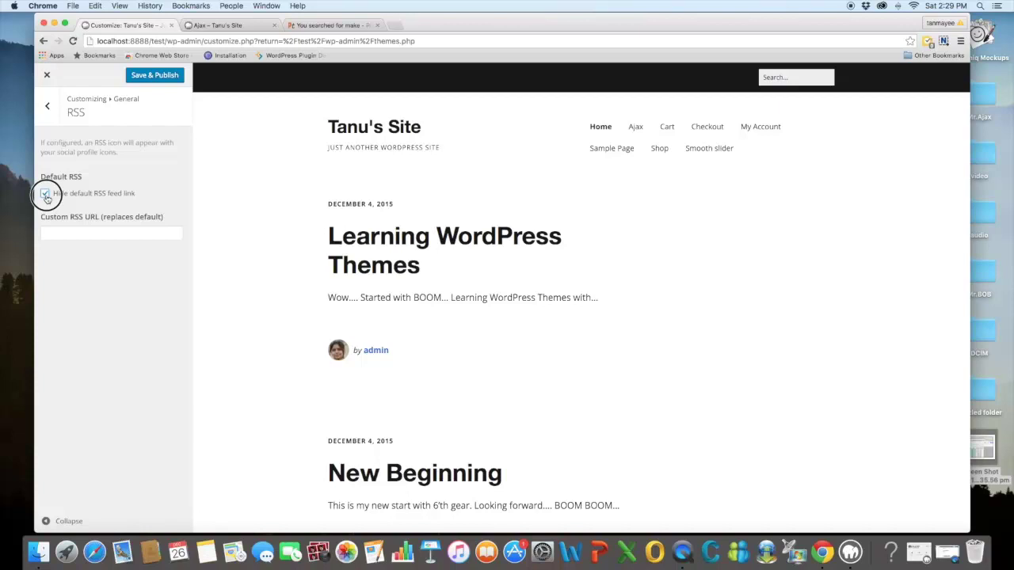
left_click(47, 106)
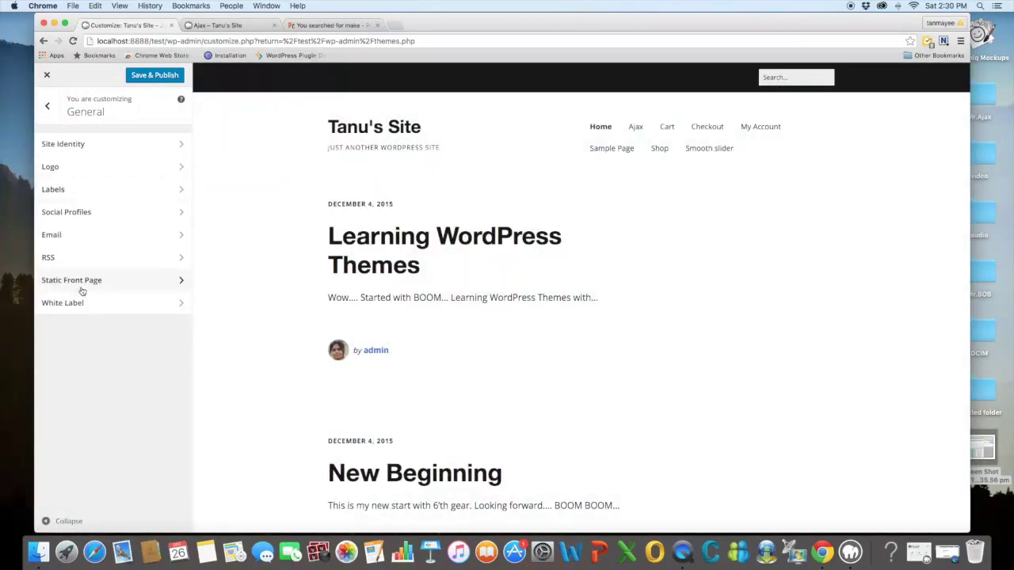
left_click(86, 310)
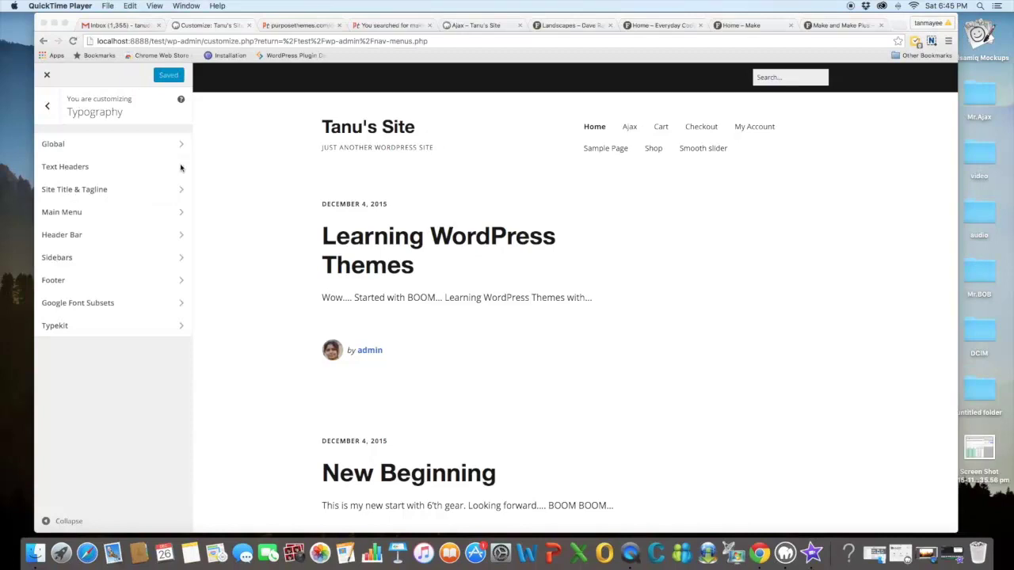
Review the Site Title and Tagline font options in the Typography settings.
left_click(172, 191)
left_click(180, 192)
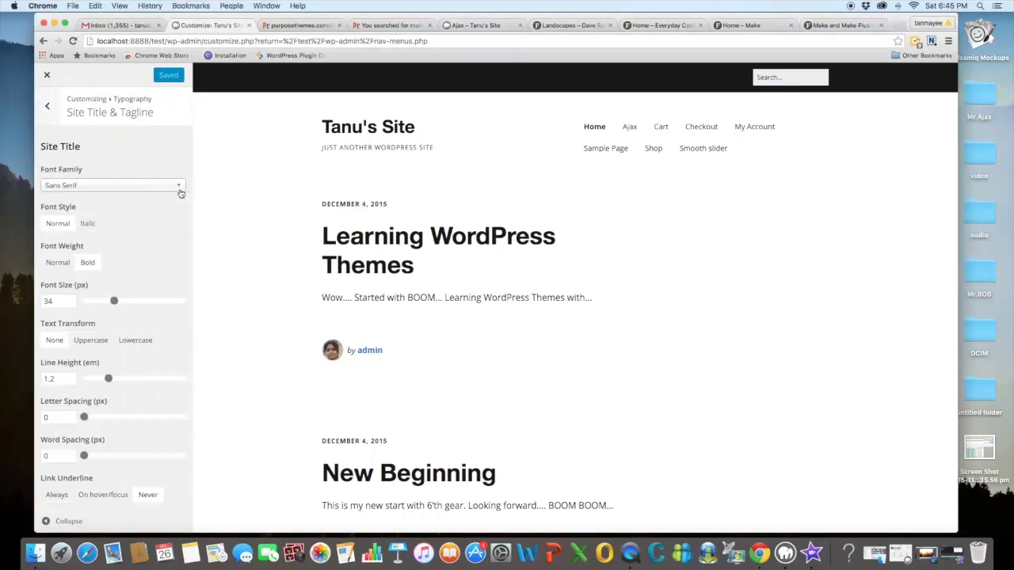
scroll(138, 265, "down", 5)
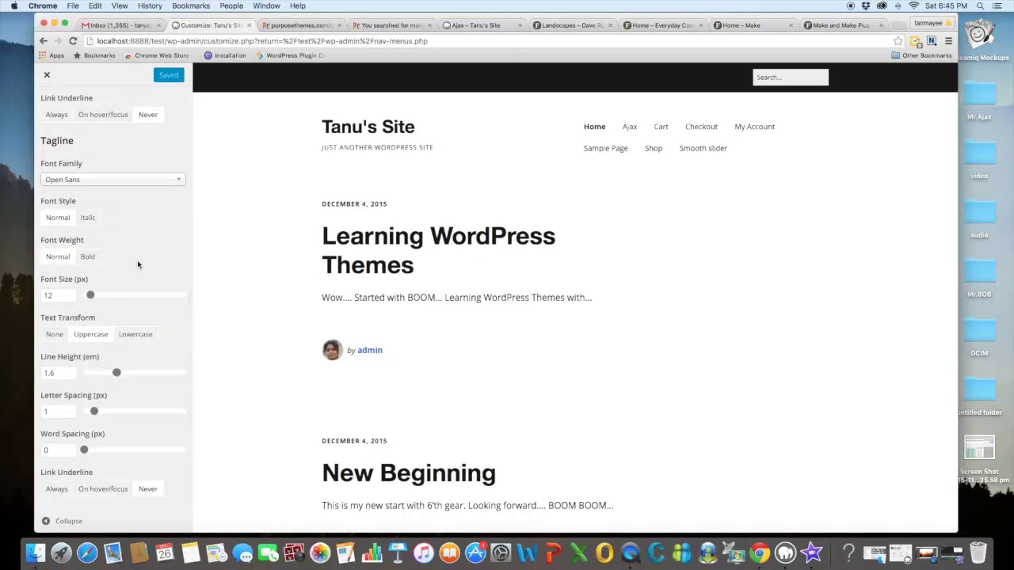
scroll(138, 264, "up", 5)
left_click(48, 108)
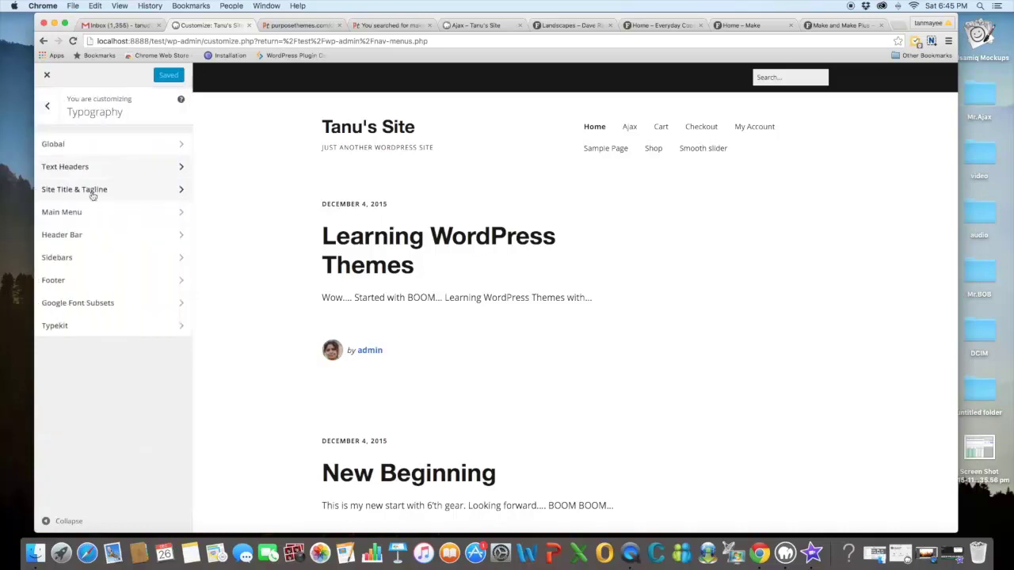
View the Google Font Subsets and Typekit sections of the Typography settings.
left_click(158, 302)
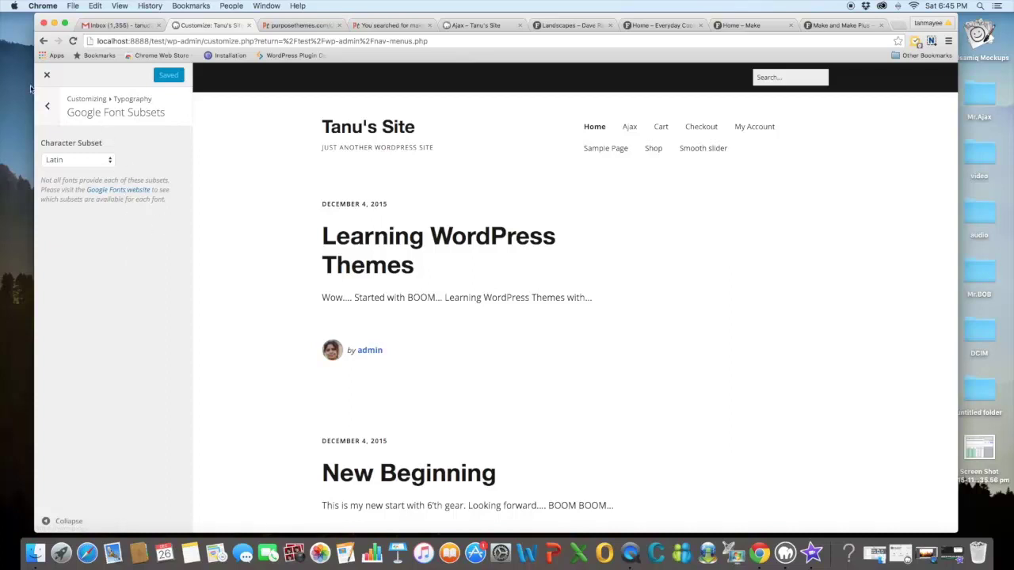
left_click(47, 107)
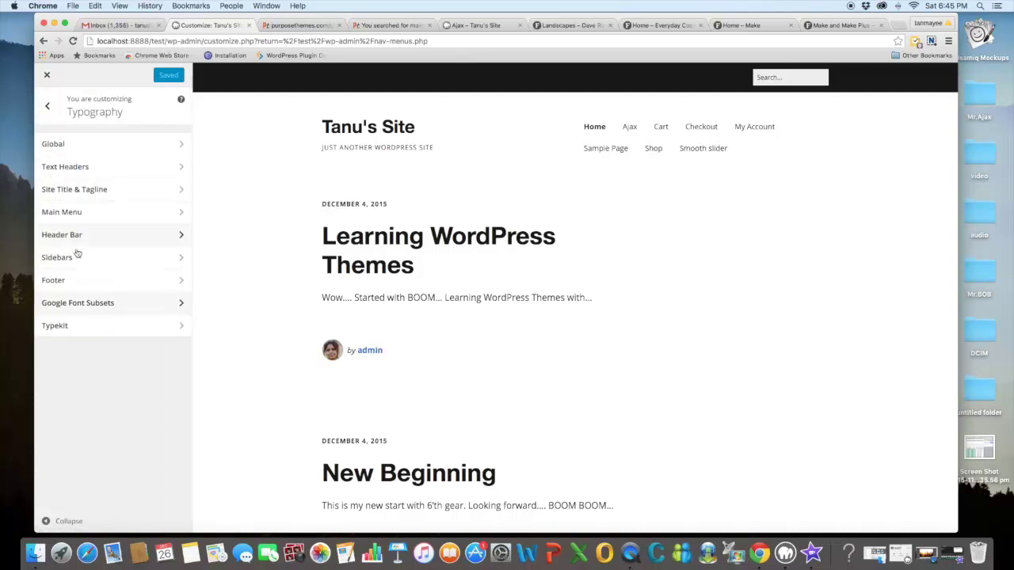
left_click(179, 327)
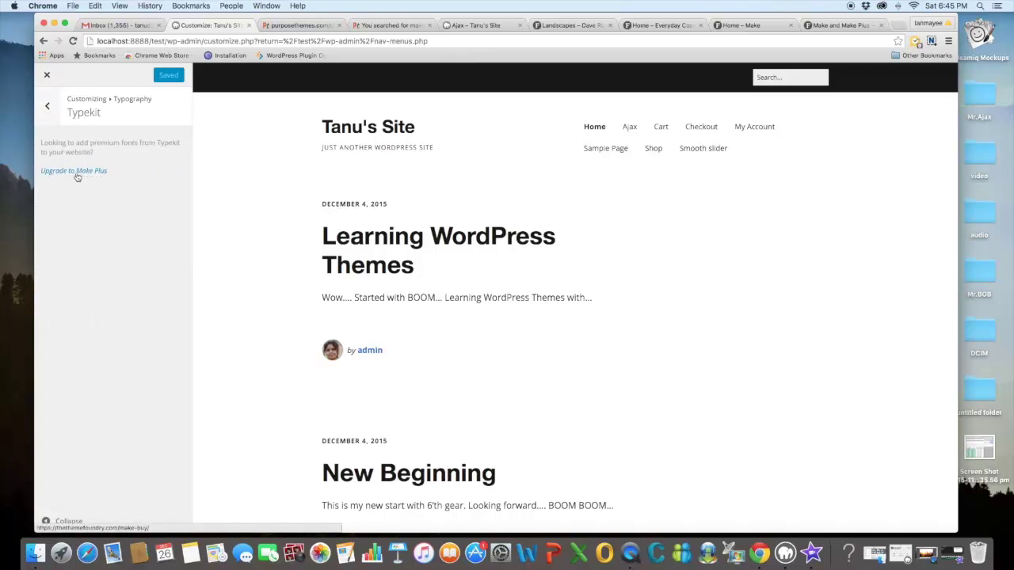
left_click(48, 108)
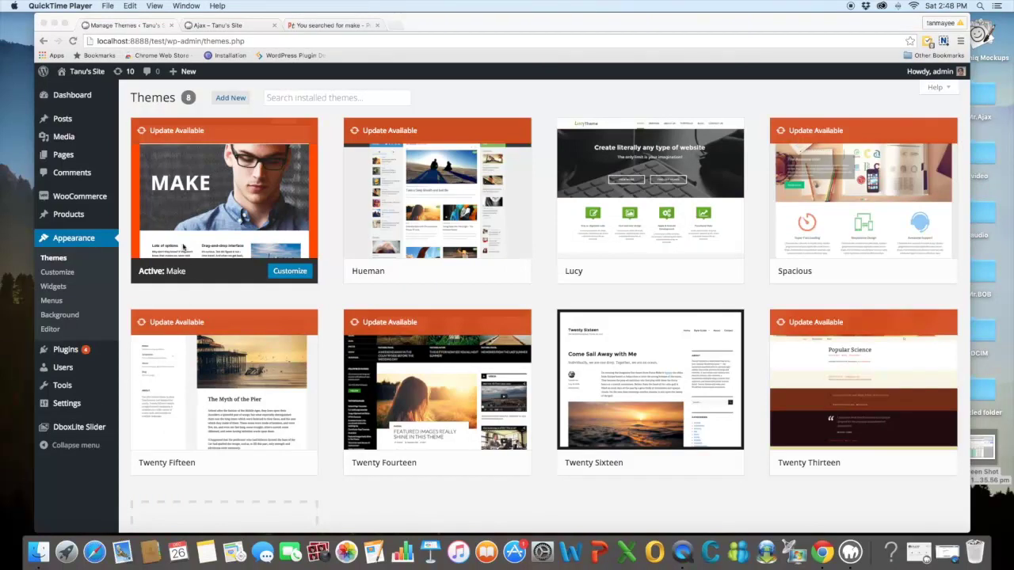
Create a new WordPress page and title it "Ajax".
left_click(70, 159)
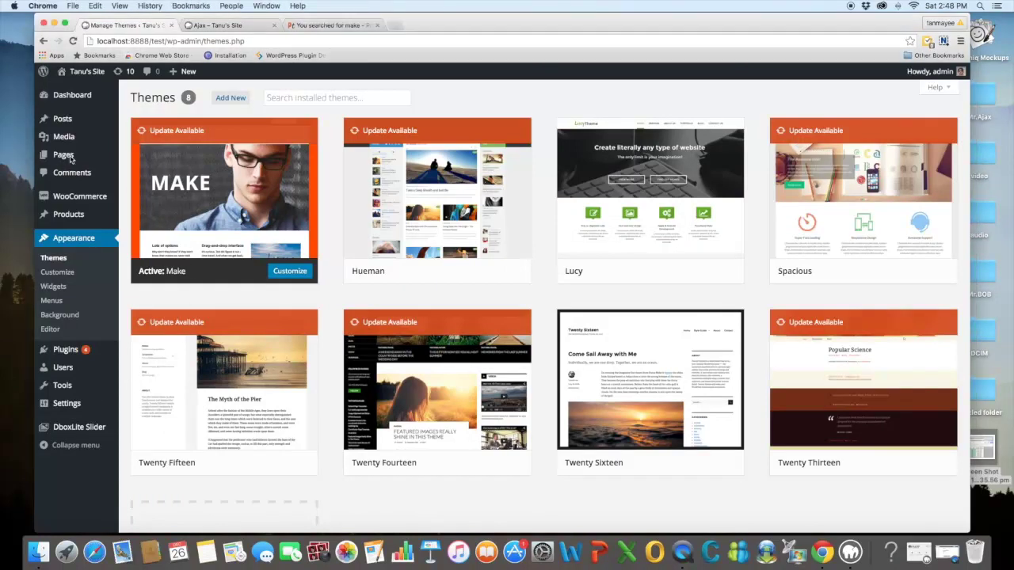
left_click(70, 159)
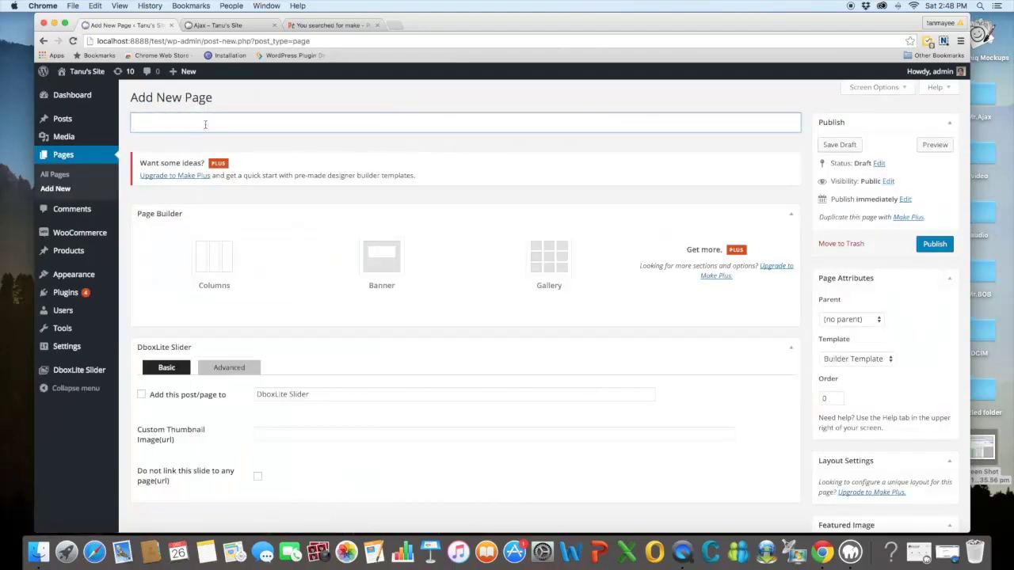
type("Ajax")
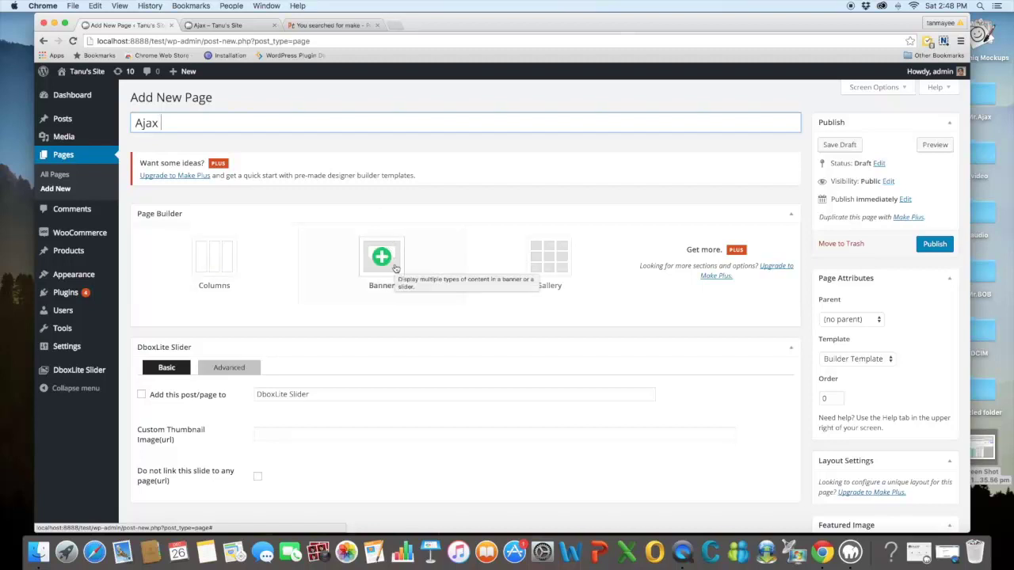
Add a Columns section, a Banner section and a Gallery section to the page with the page builder.
left_click(216, 256)
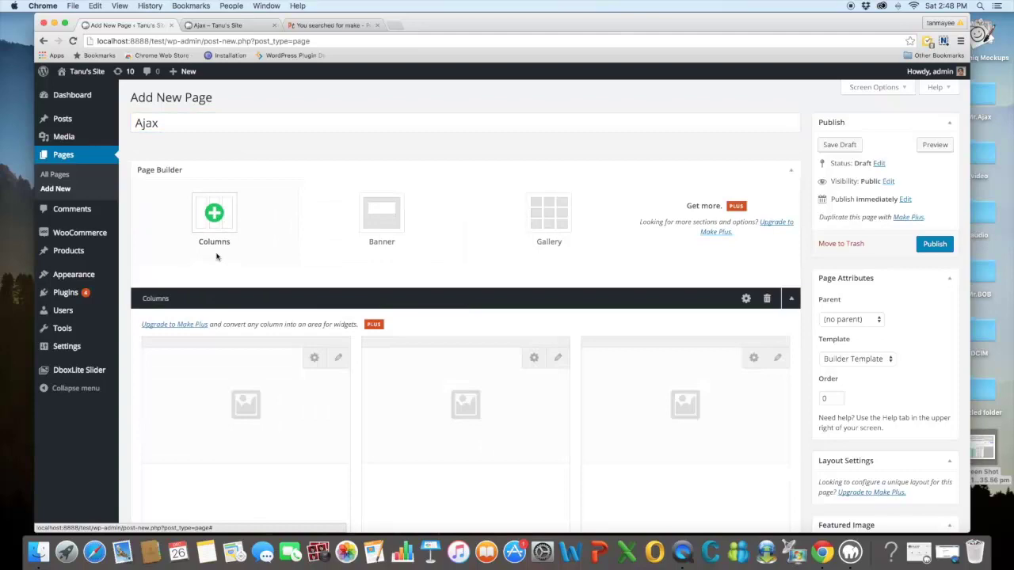
scroll(295, 228, "up", 2)
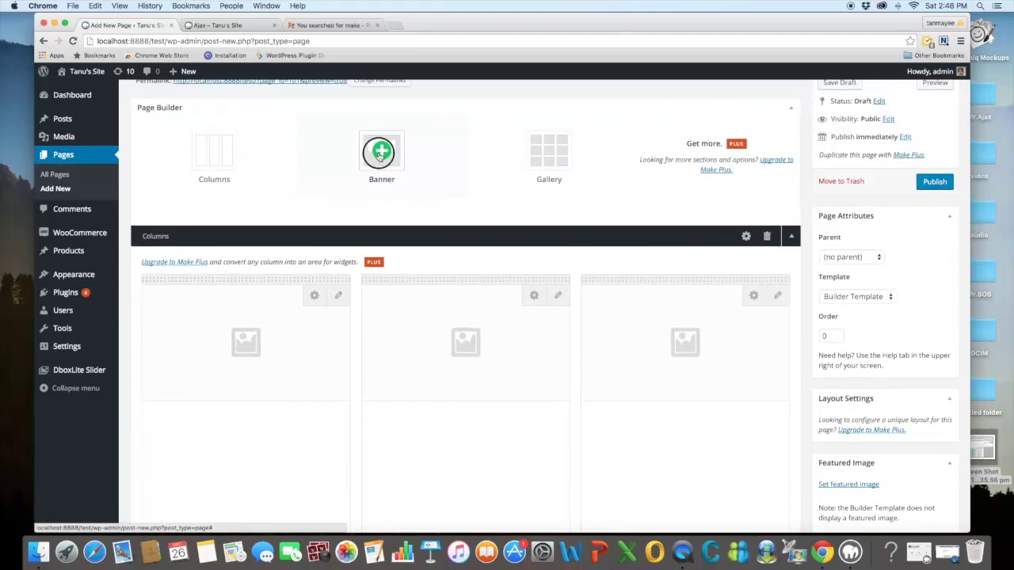
left_click(380, 144)
scroll(515, 235, "up", 10)
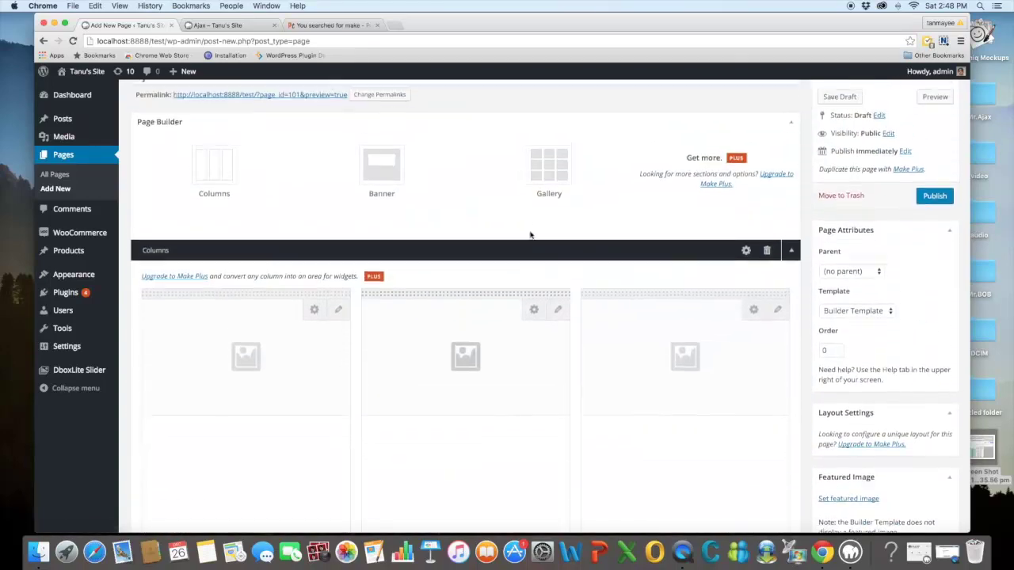
left_click(547, 209)
scroll(525, 288, "up", 4)
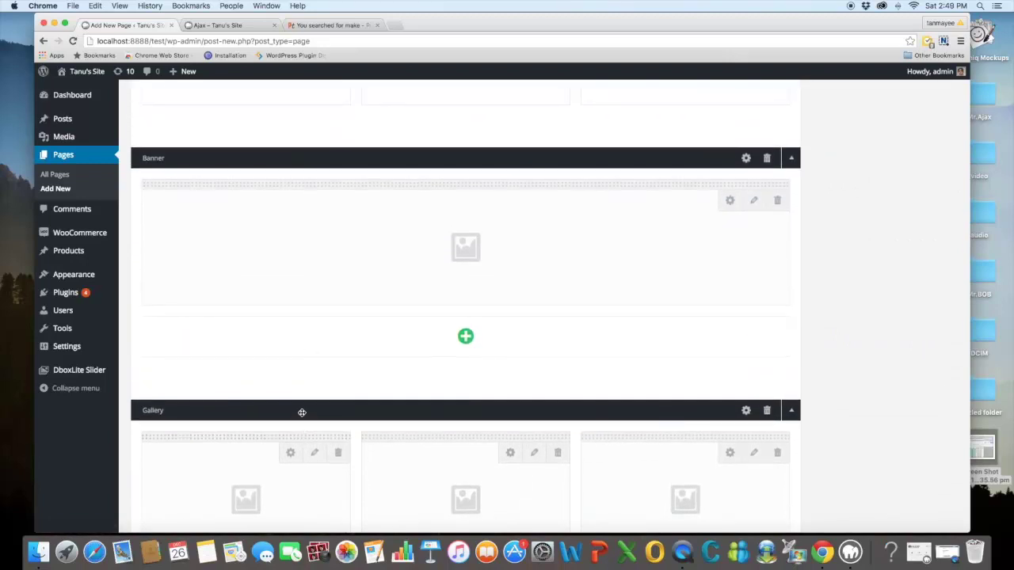
Move the Gallery section above the Banner section, directly below the Columns section.
left_click_drag(301, 412, 305, 163)
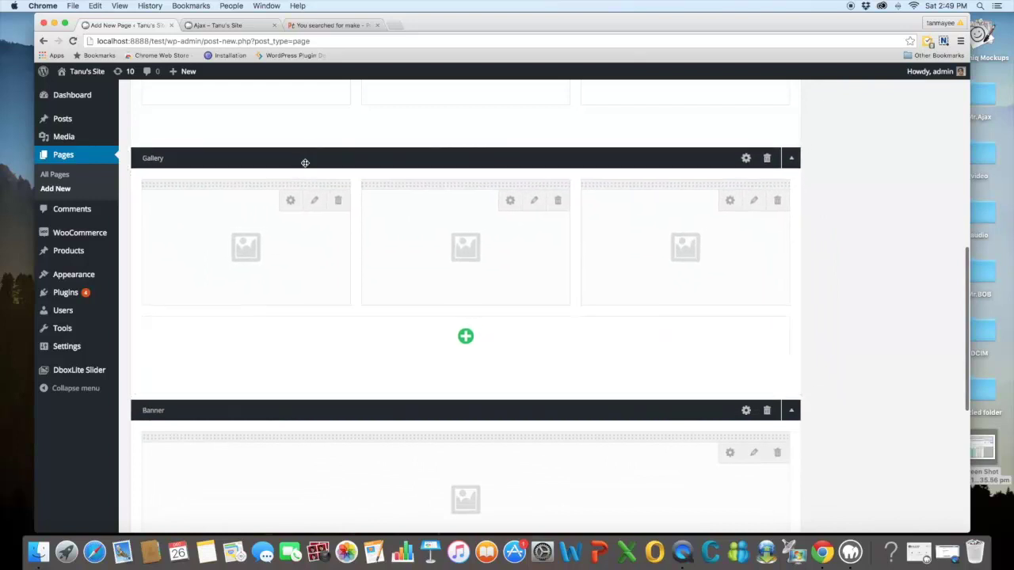
scroll(203, 249, "up", 5)
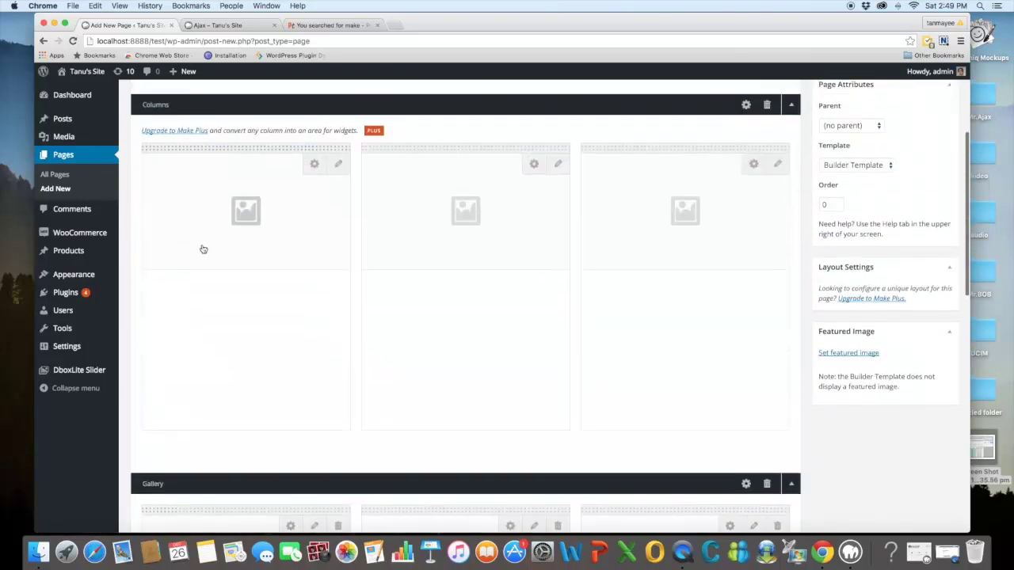
scroll(203, 250, "up", 5)
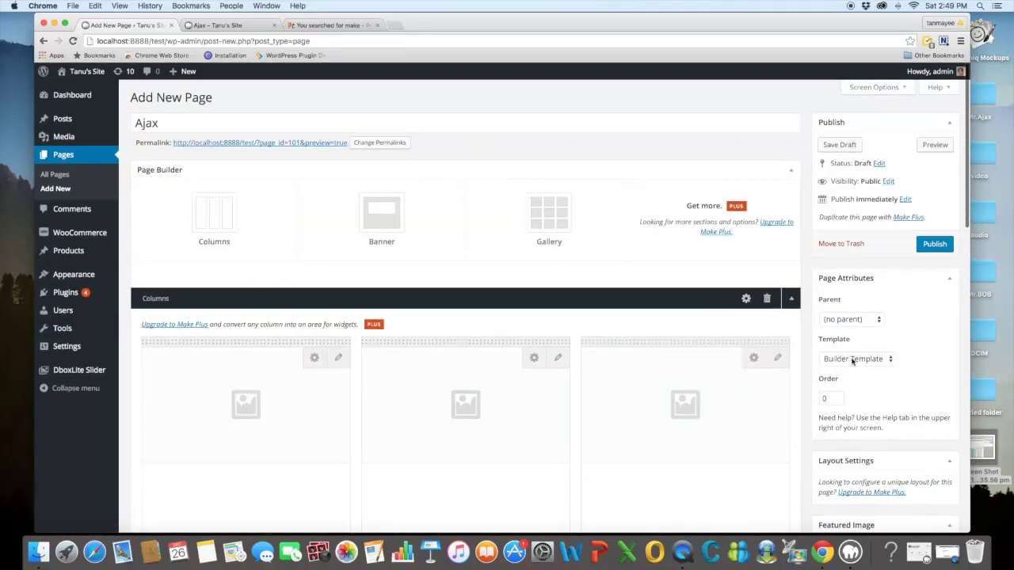
Try the Default Template for the page and switch it back to Builder Template.
left_click(887, 360)
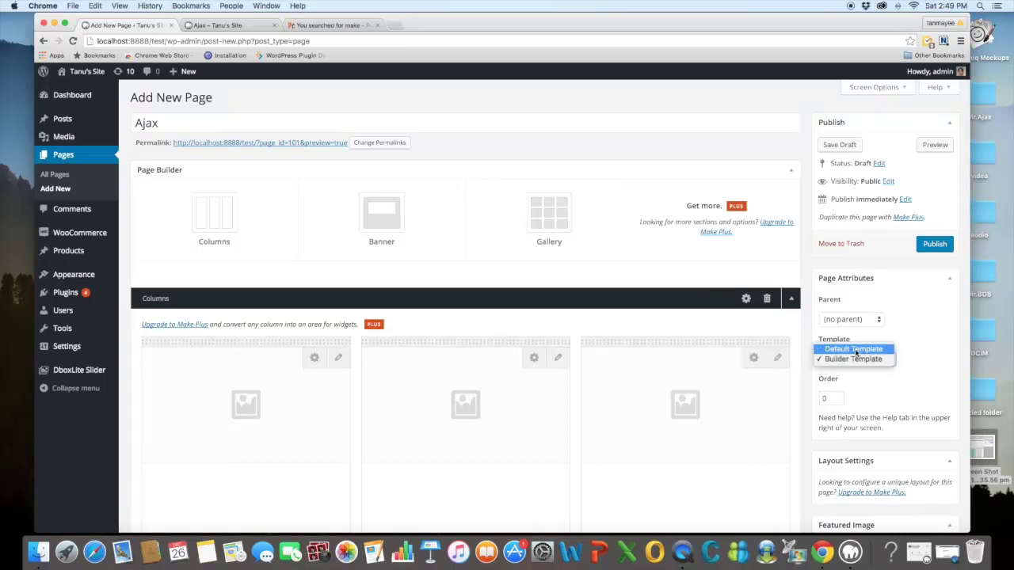
left_click(855, 349)
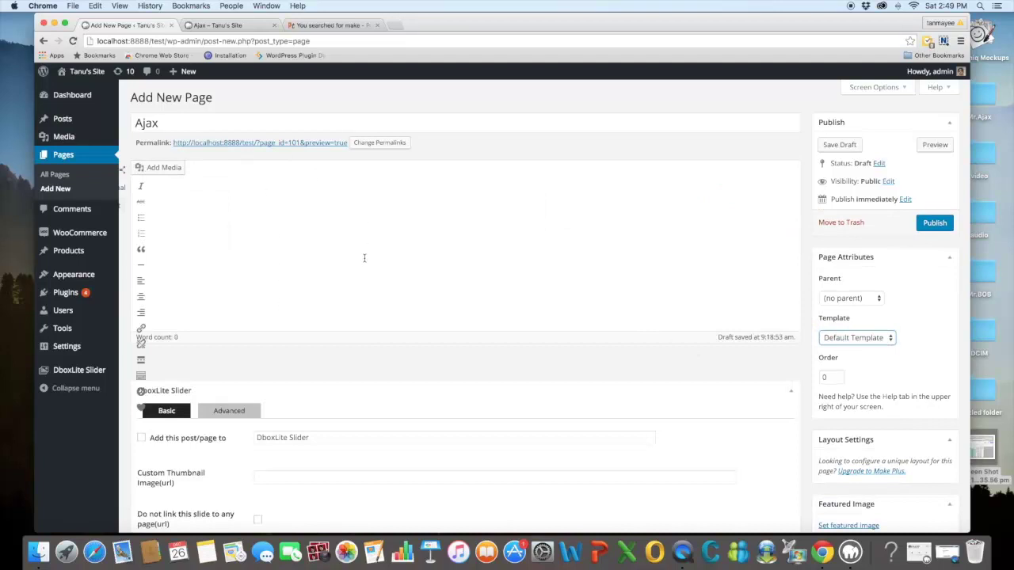
left_click(889, 341)
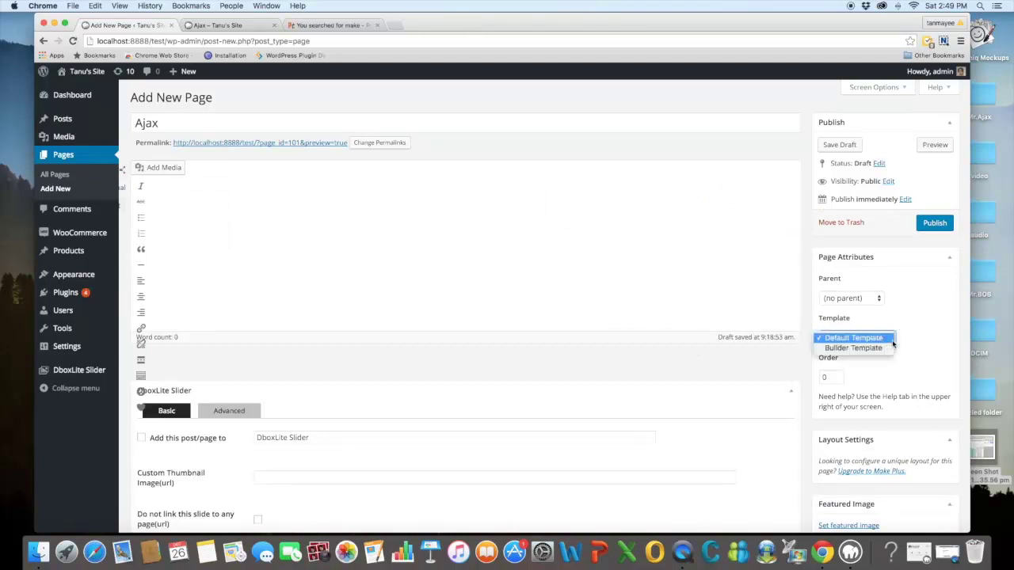
left_click(882, 347)
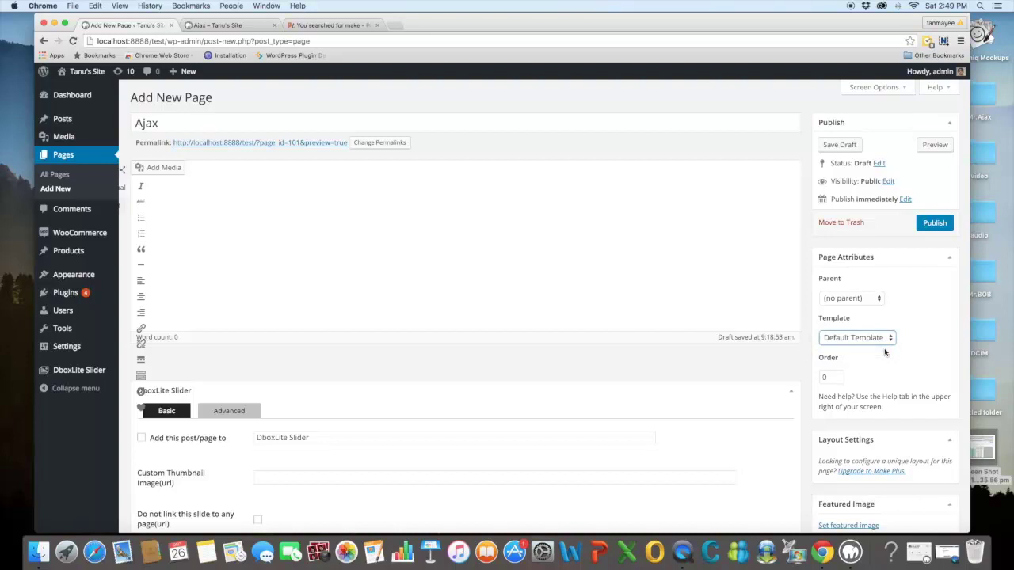
Review the layout of the Columns, Gallery and Banner sections in the page builder.
scroll(435, 341, "down", 5)
scroll(434, 342, "up", 5)
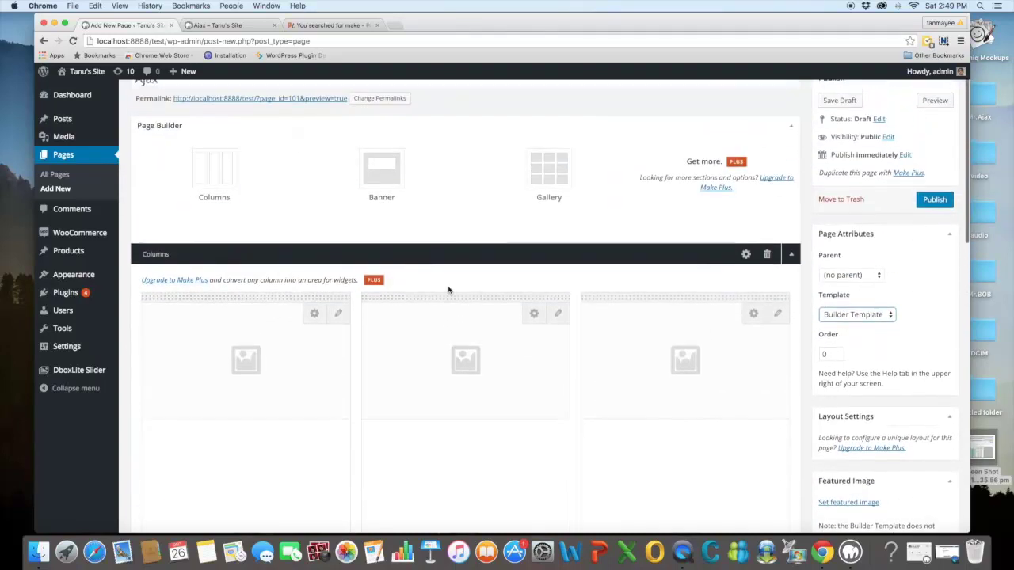
scroll(544, 356, "down", 1)
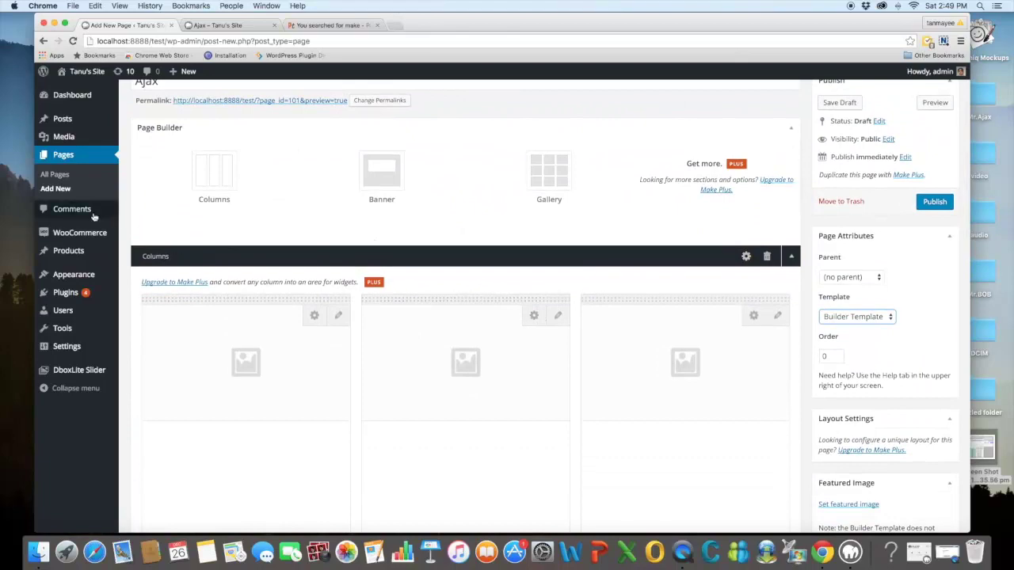
scroll(301, 301, "down", 10)
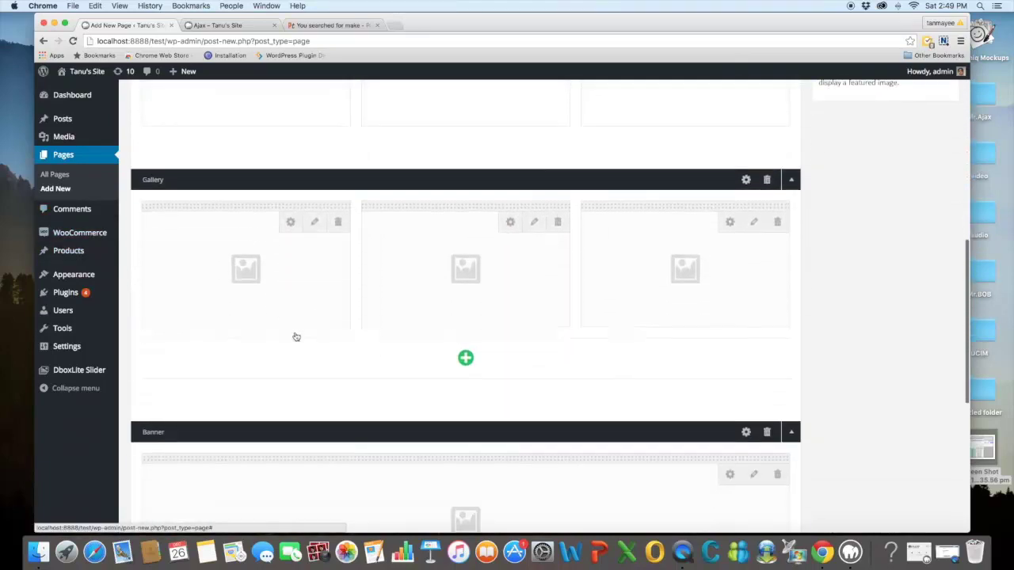
scroll(293, 340, "up", 12)
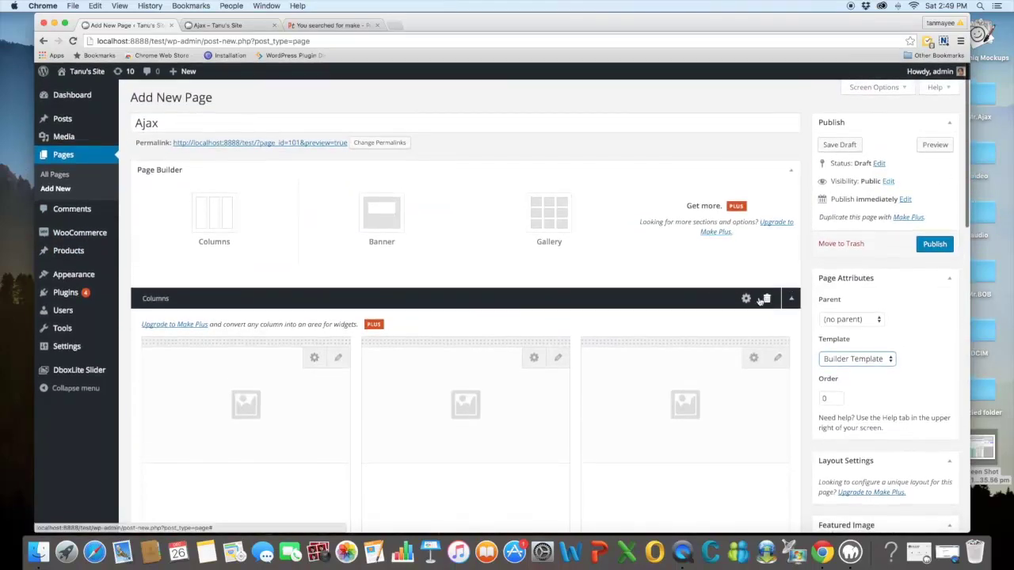
scroll(745, 304, "down", 10)
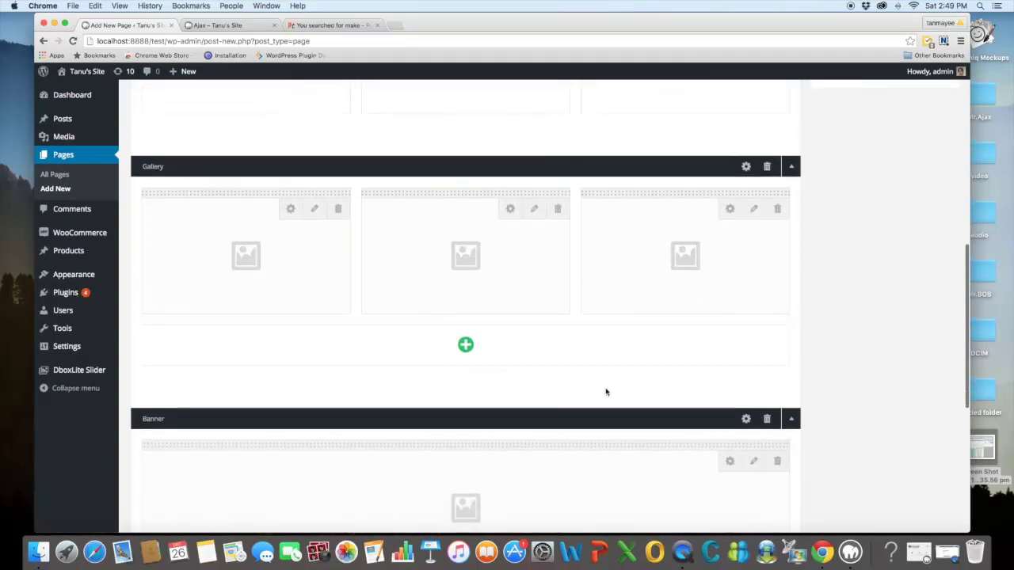
scroll(603, 390, "up", 1)
scroll(602, 392, "down", 3)
scroll(568, 387, "up", 10)
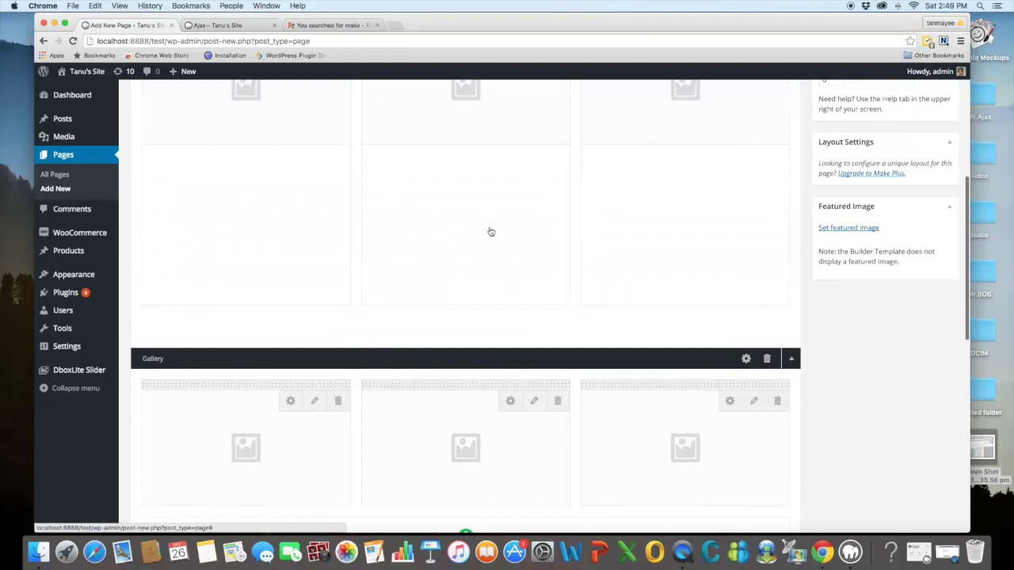
scroll(526, 224, "up", 4)
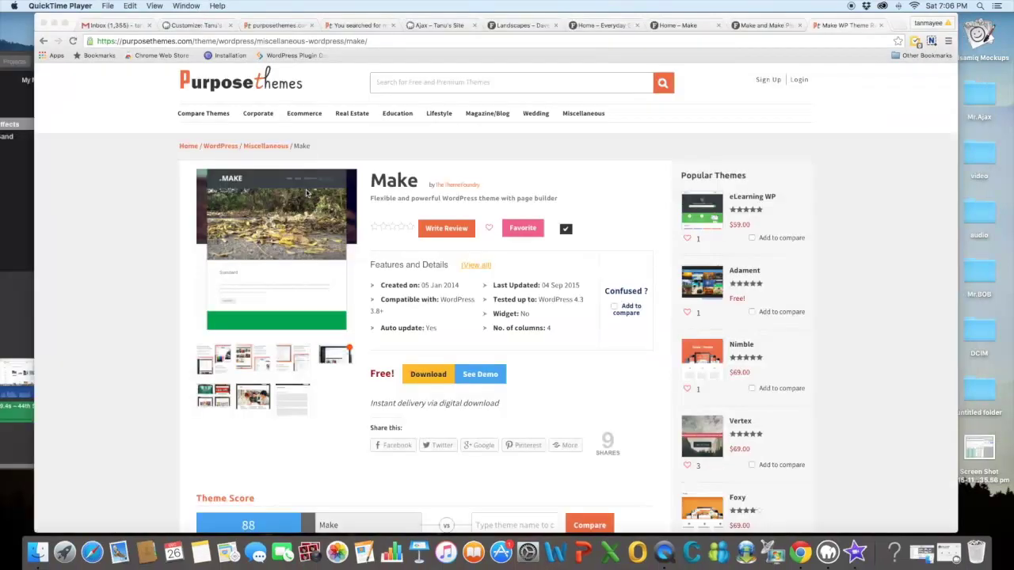
Highlight the web address of the Make theme's PurposeThemes page and look through its details and customer reviews.
left_click(369, 41)
left_click_drag(369, 41, 97, 41)
scroll(529, 260, "down", 10)
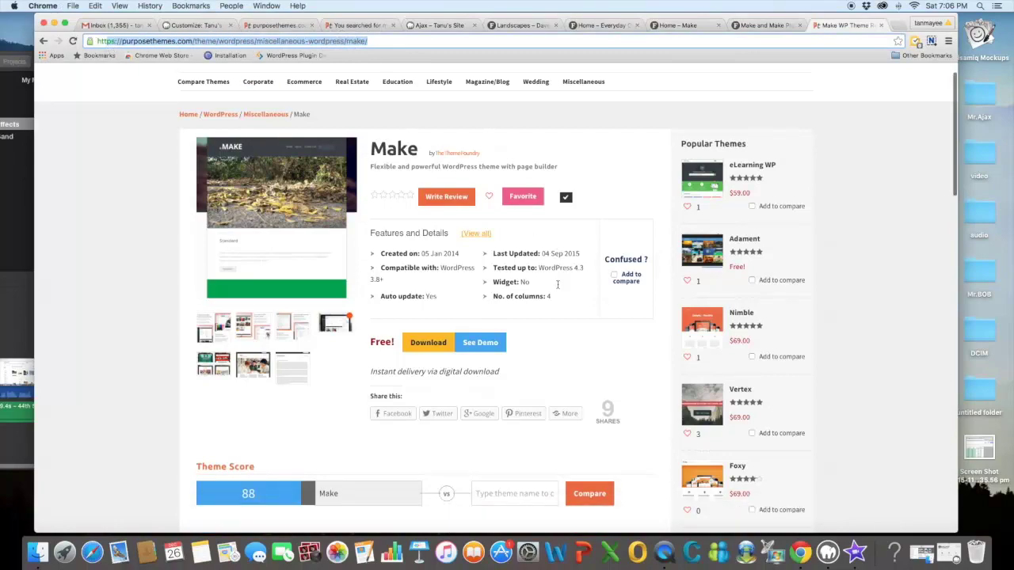
scroll(557, 285, "down", 10)
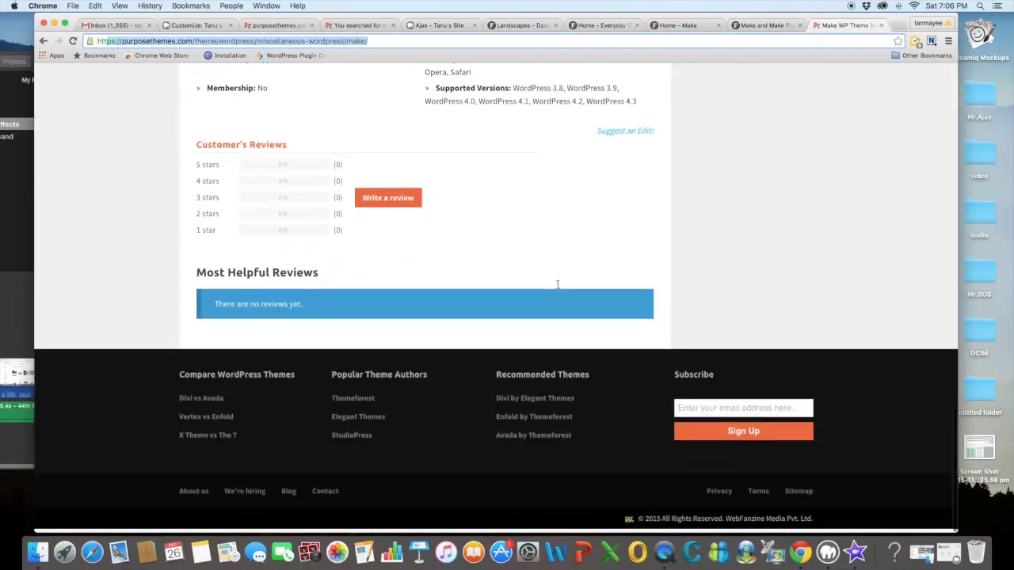
scroll(557, 284, "up", 15)
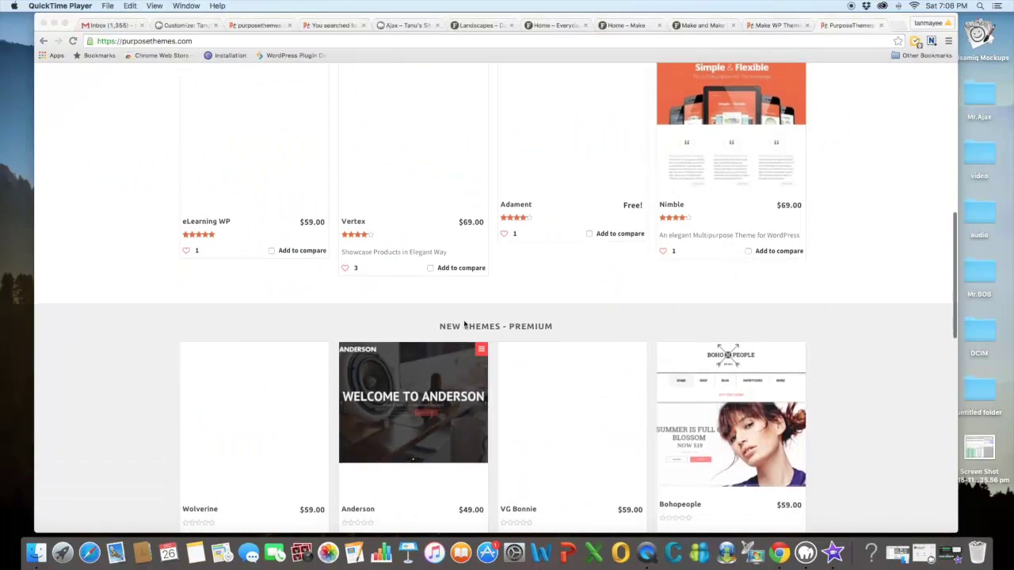
Browse the theme listings on the PurposeThemes home page, from the hottest offers to the new free themes.
scroll(464, 324, "up", 4)
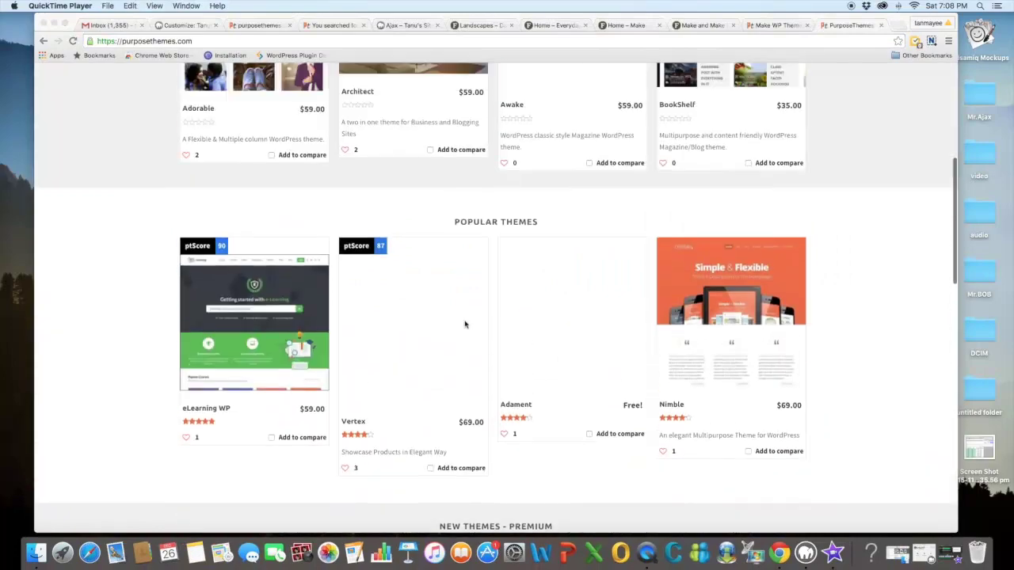
scroll(464, 325, "down", 9)
scroll(467, 323, "down", 4)
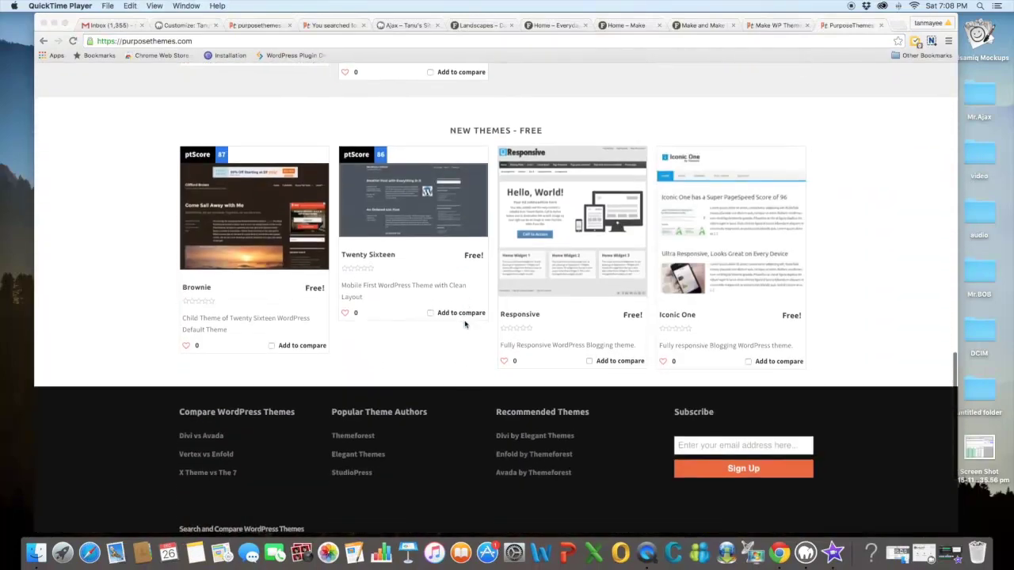
scroll(473, 323, "down", 2)
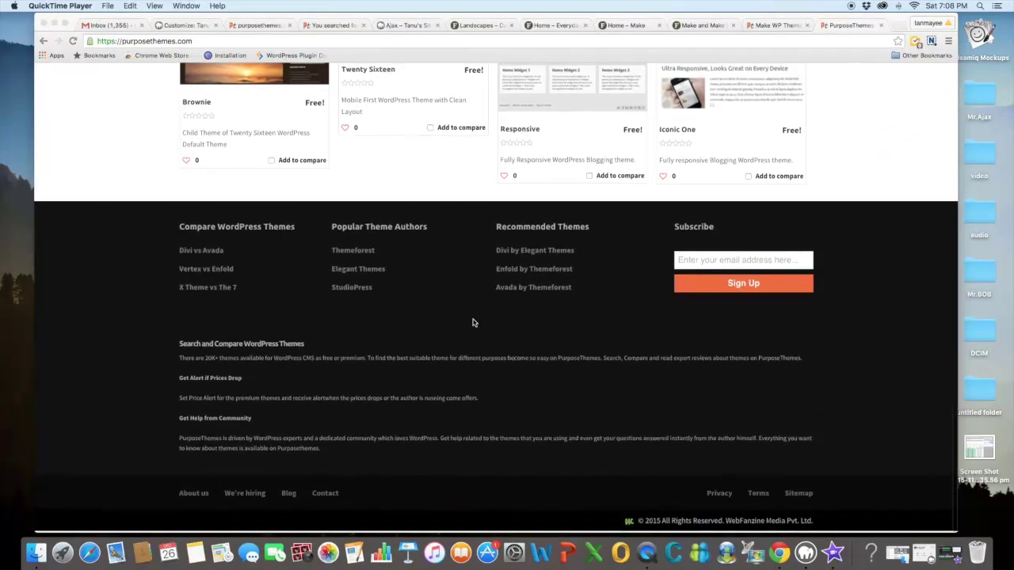
scroll(473, 324, "up", 20)
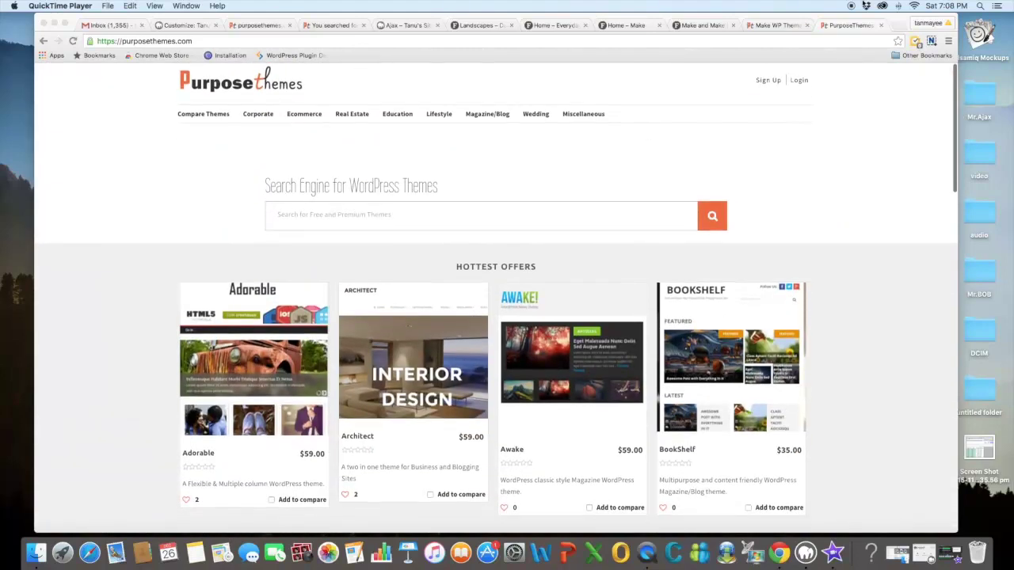